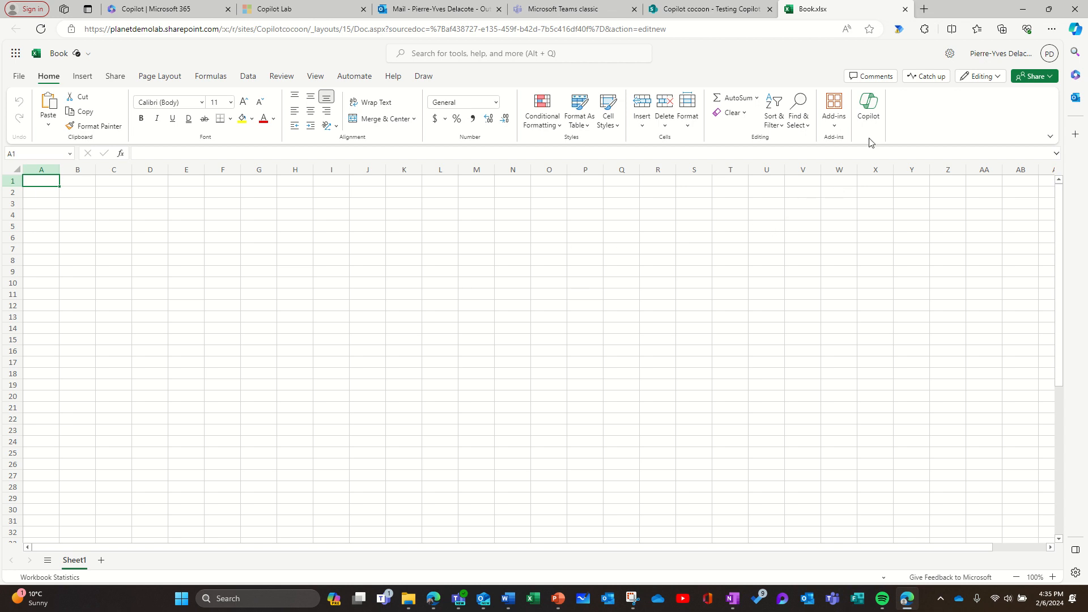
# Open Copilot in the blank workbook and have it insert its example table.
pyautogui.click(869, 111)
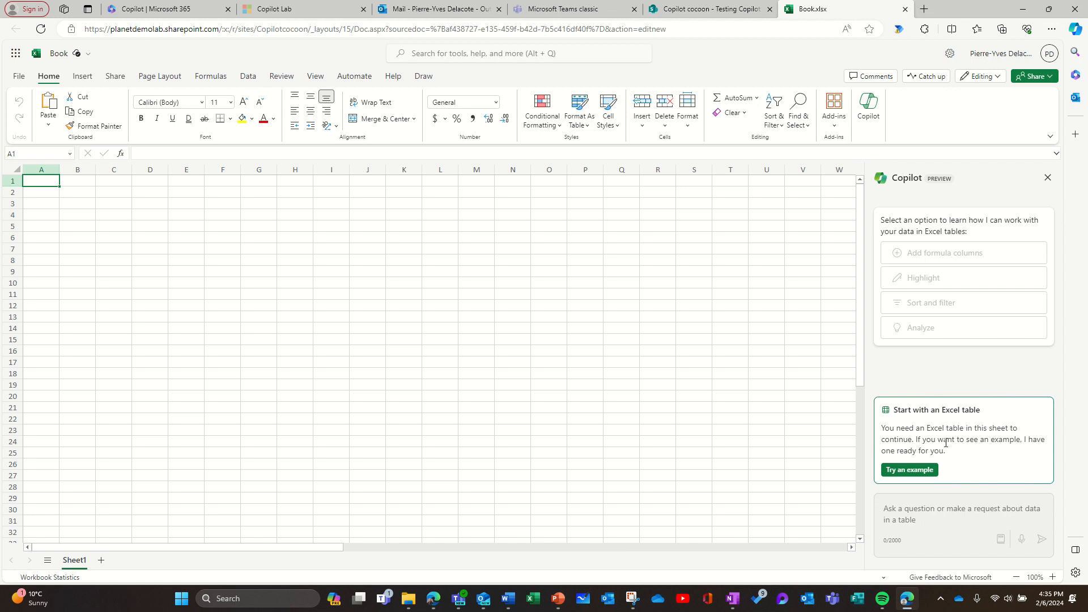
pyautogui.click(915, 471)
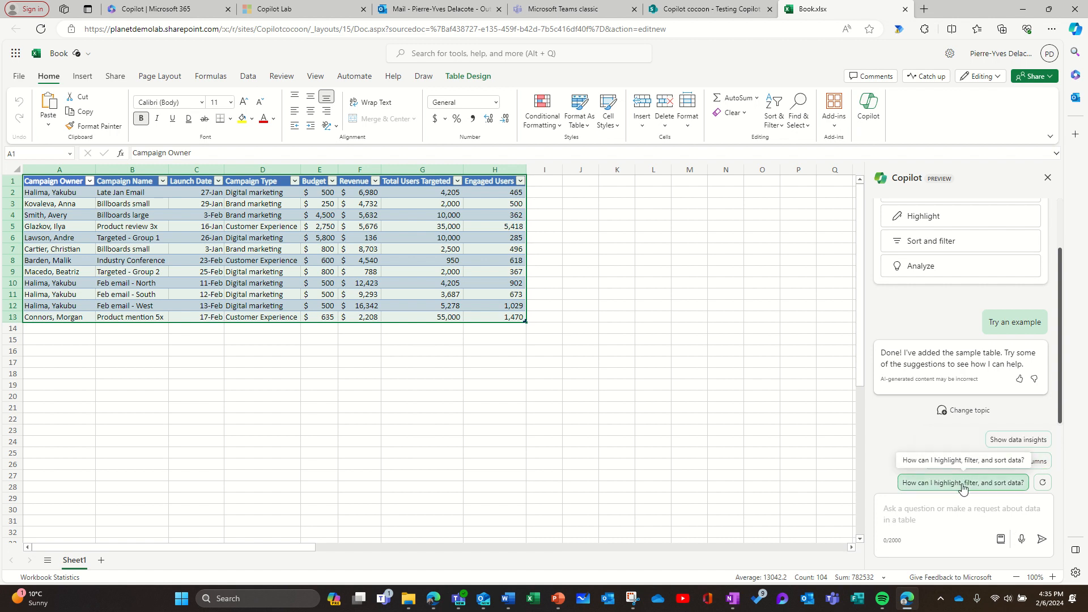
# Have Copilot show data insights for the campaign table and add all insights to the grid.
pyautogui.click(1014, 441)
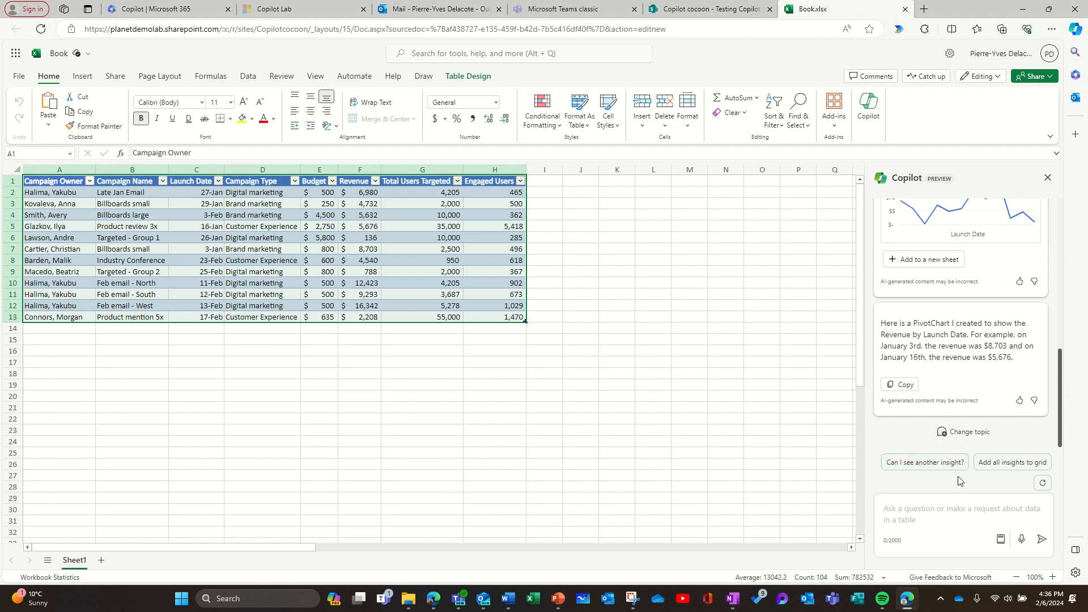
pyautogui.click(1021, 464)
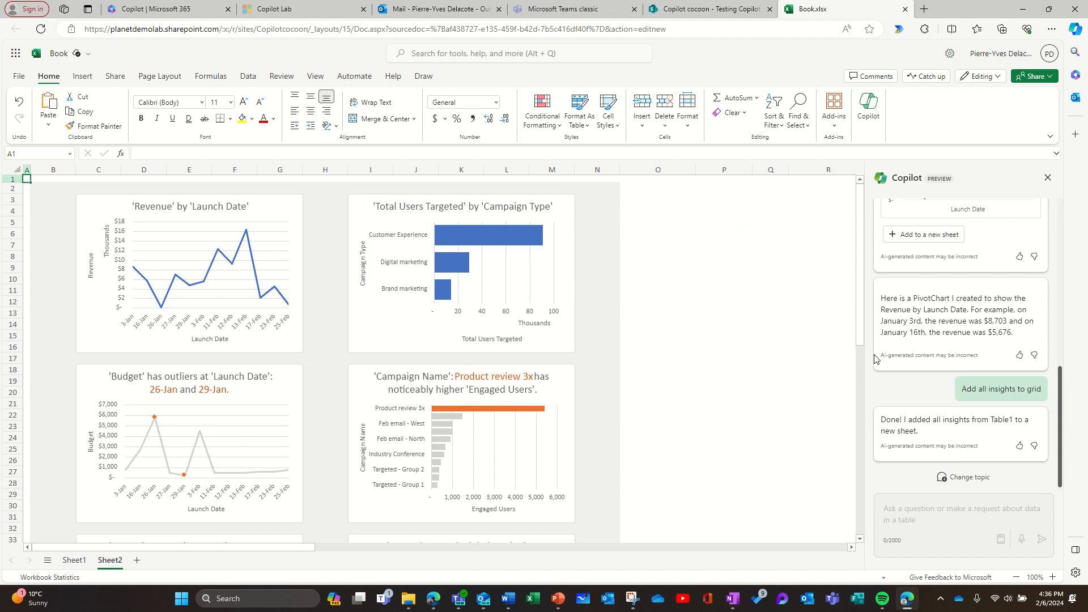
pyautogui.scroll(1, 897, 398)
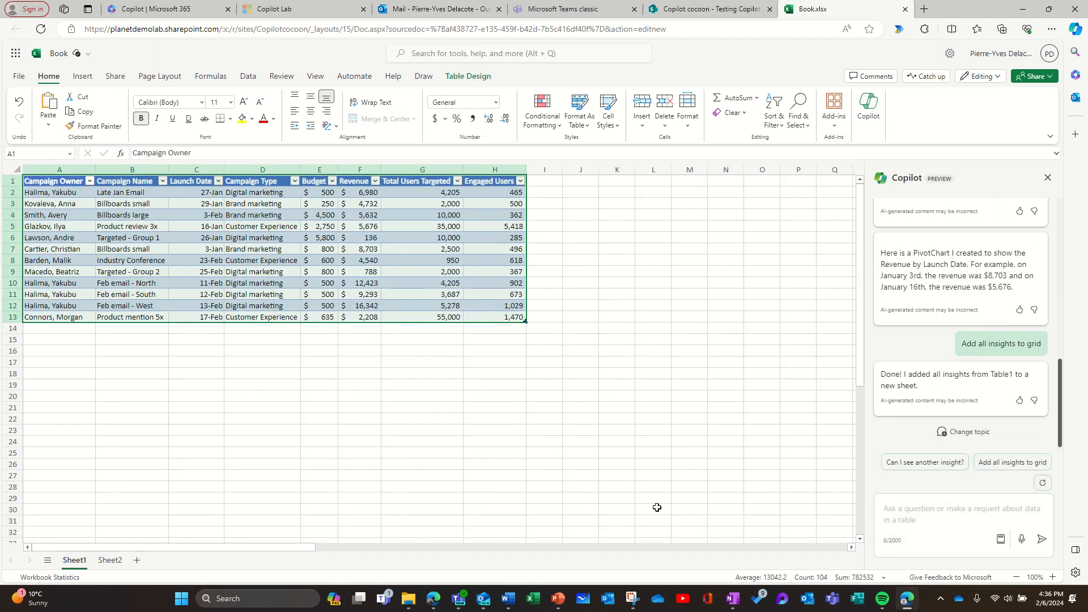
# Ask Copilot to sort the table by revenue from largest to smallest, and undo that sort.
pyautogui.click(914, 514)
pyautogui.write('Sort ')
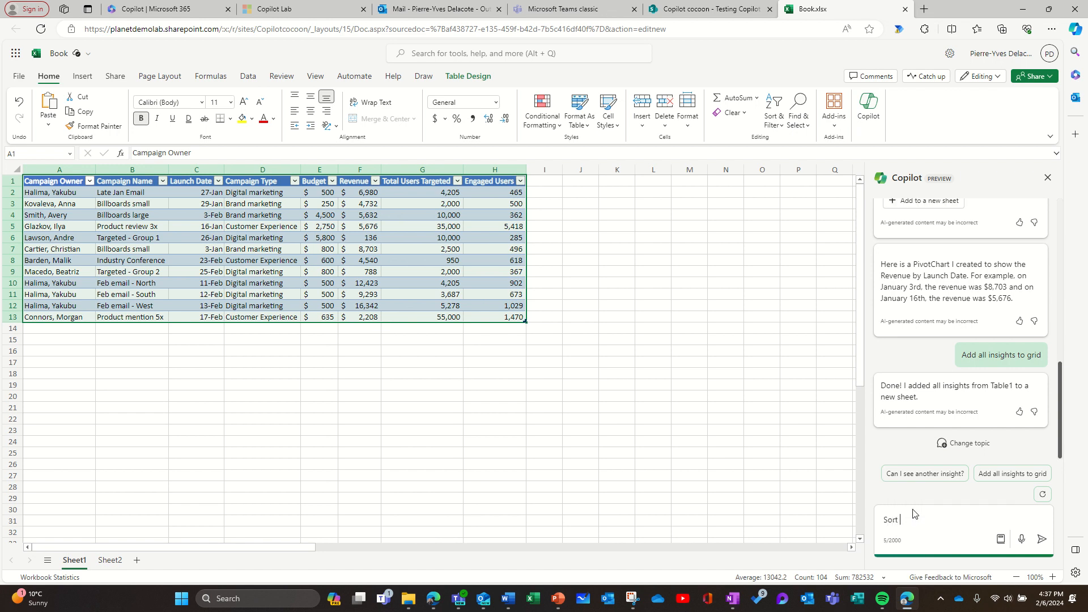
pyautogui.write('the table')
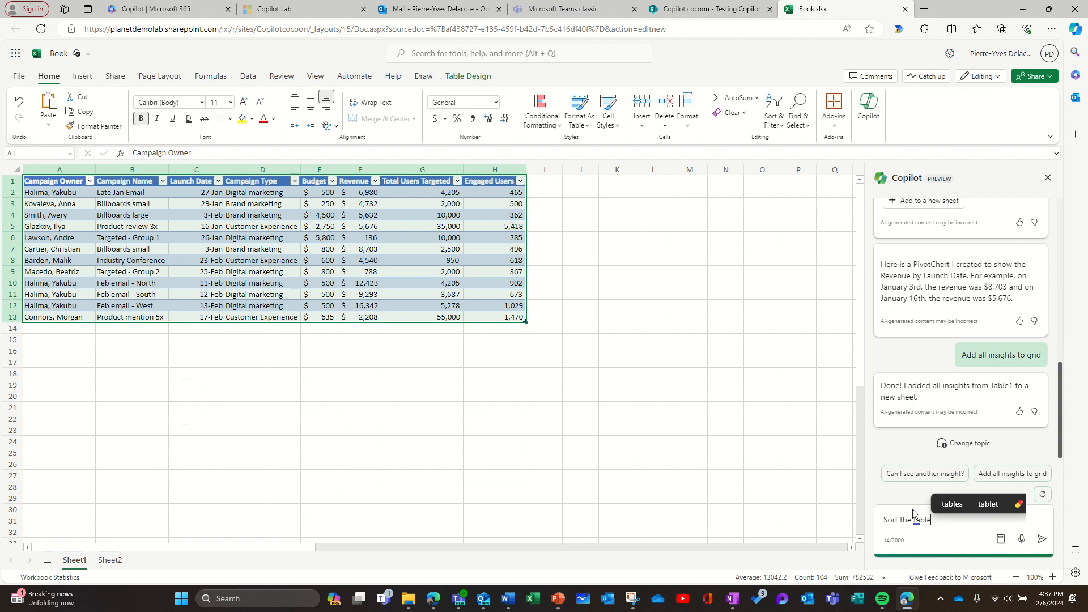
pyautogui.write(' by')
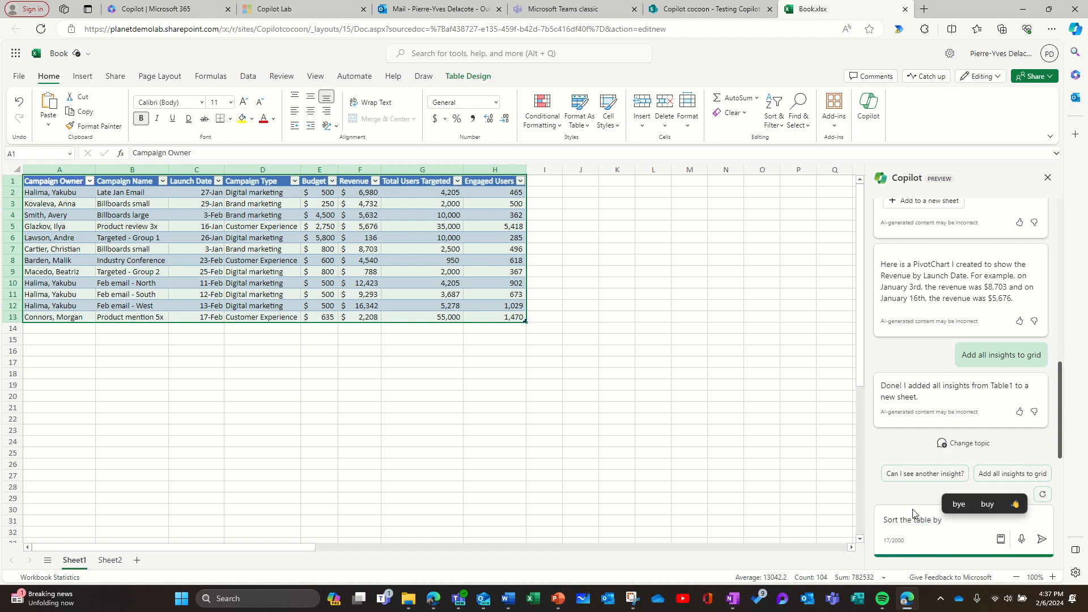
pyautogui.write(' reve')
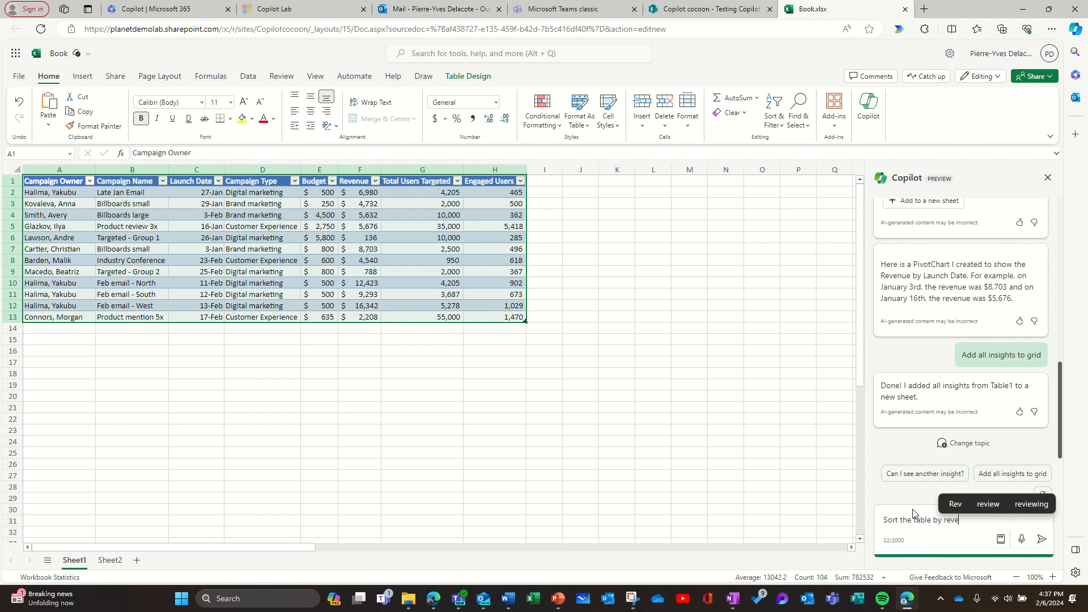
pyautogui.write('nu f')
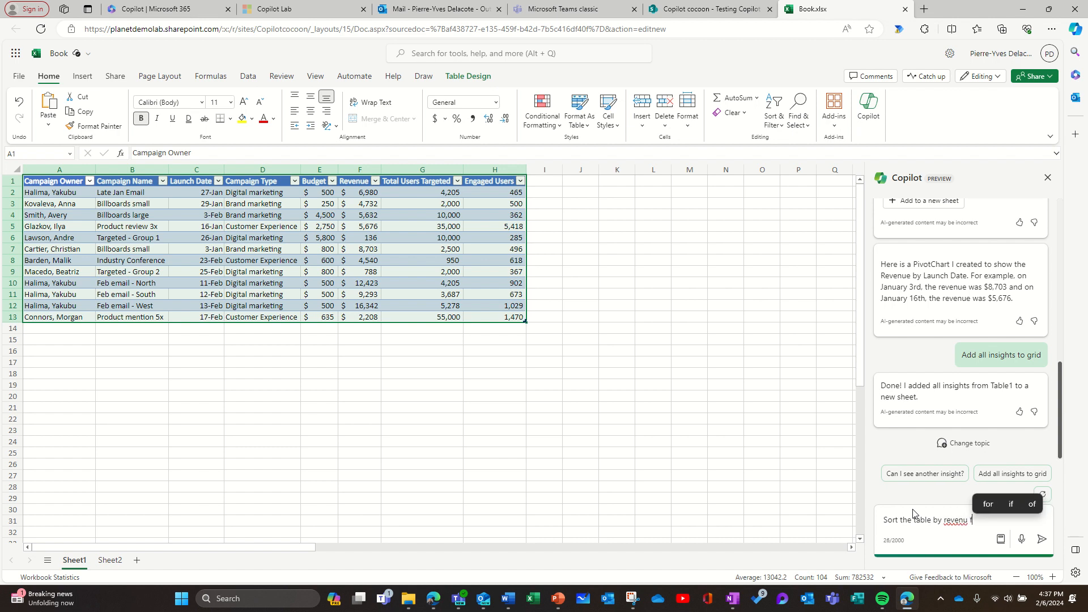
pyautogui.write('rom large')
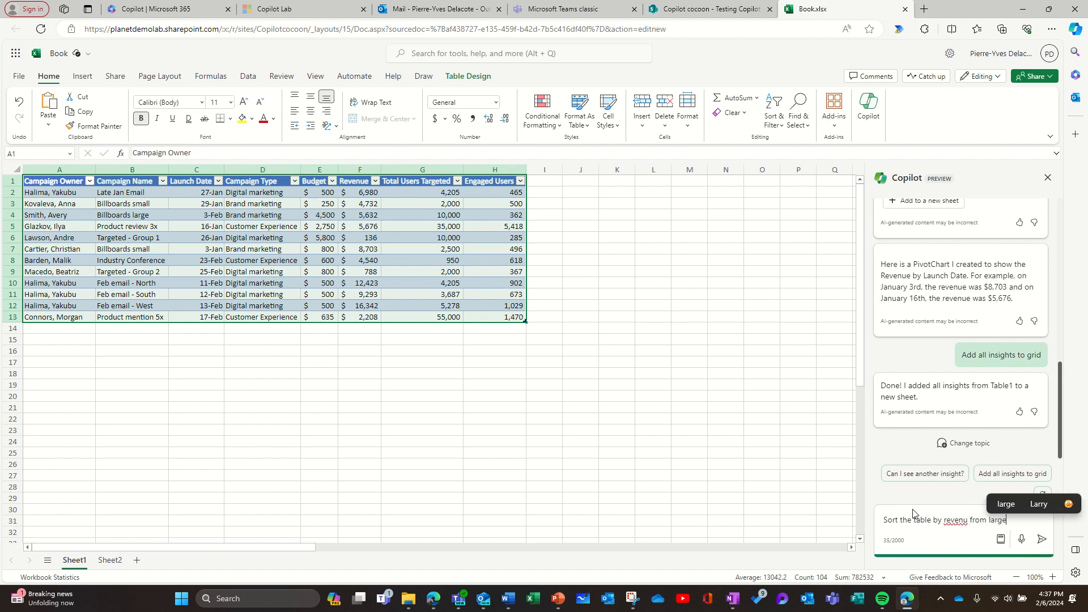
pyautogui.write('tt to sma')
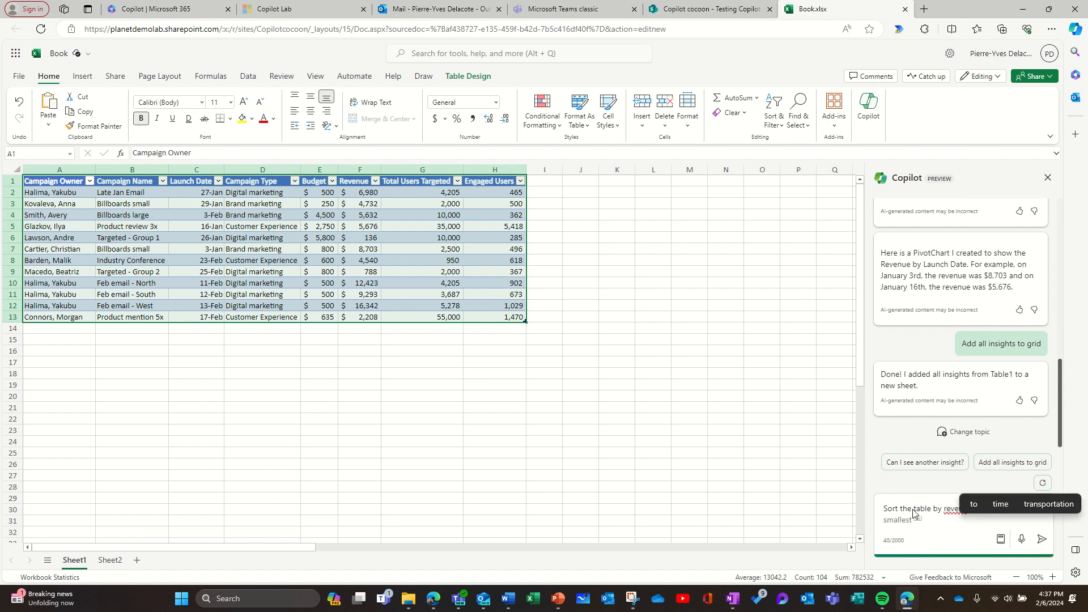
pyautogui.write('llest')
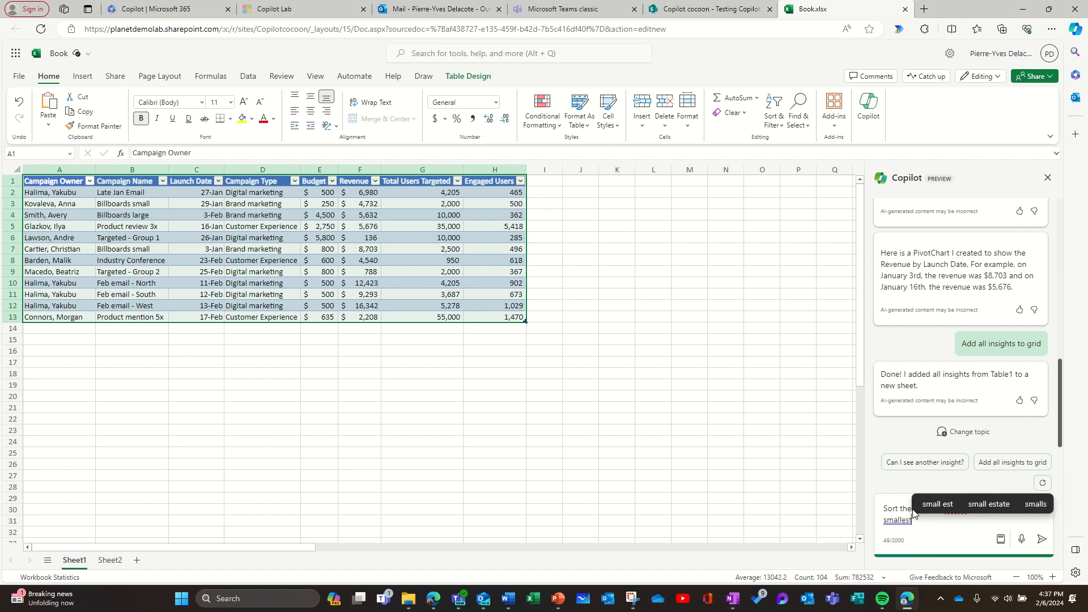
pyautogui.press('Return')
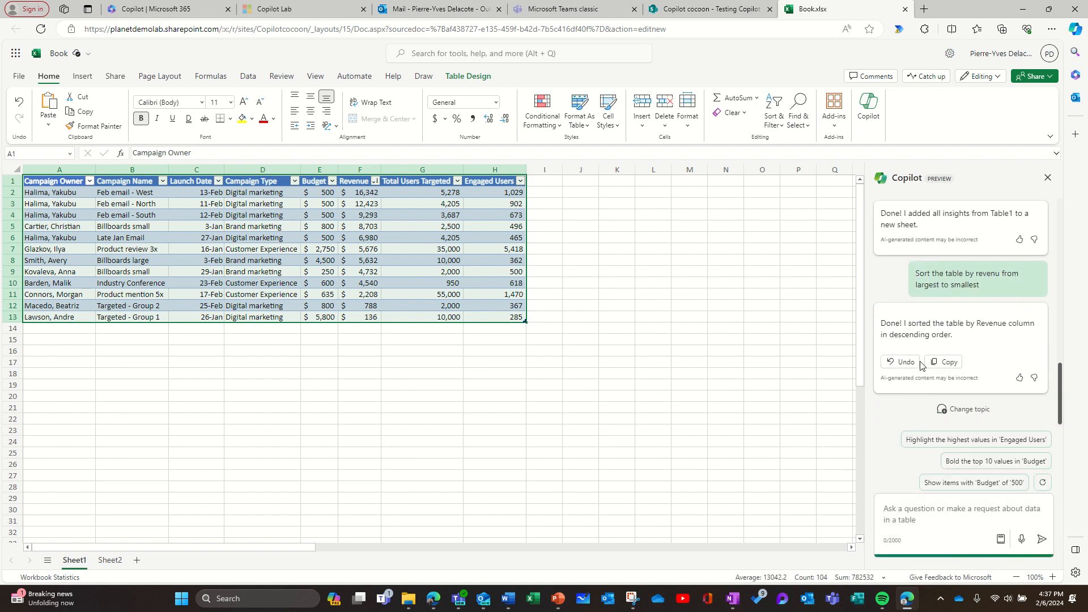
pyautogui.click(901, 361)
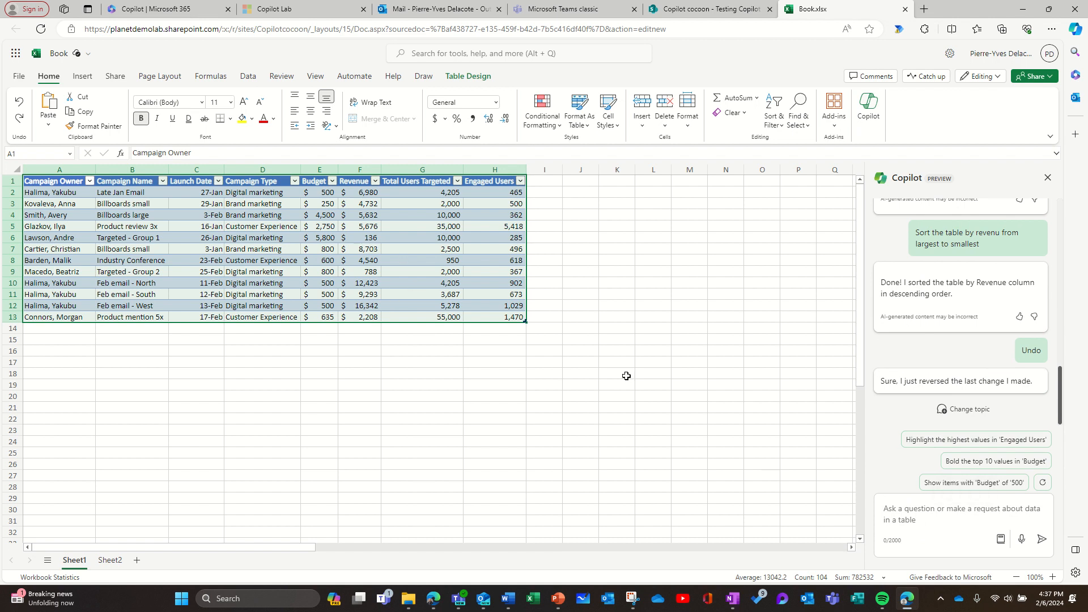
# Ask Copilot to "Add a column with the ratio between revenue and budget" and insert the suggested column into the table.
pyautogui.click(923, 510)
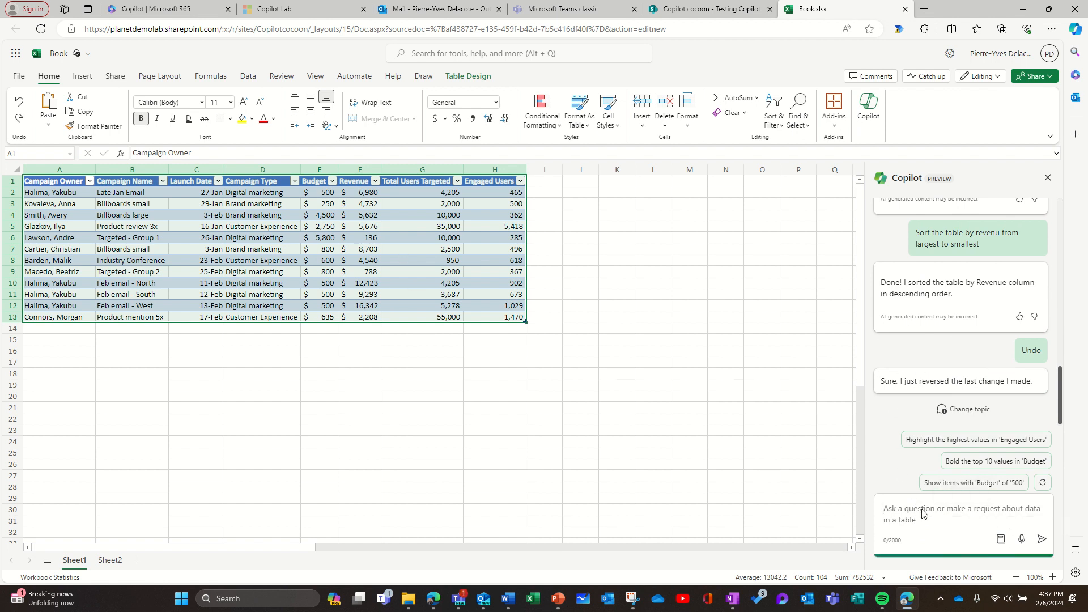
pyautogui.write('Ad')
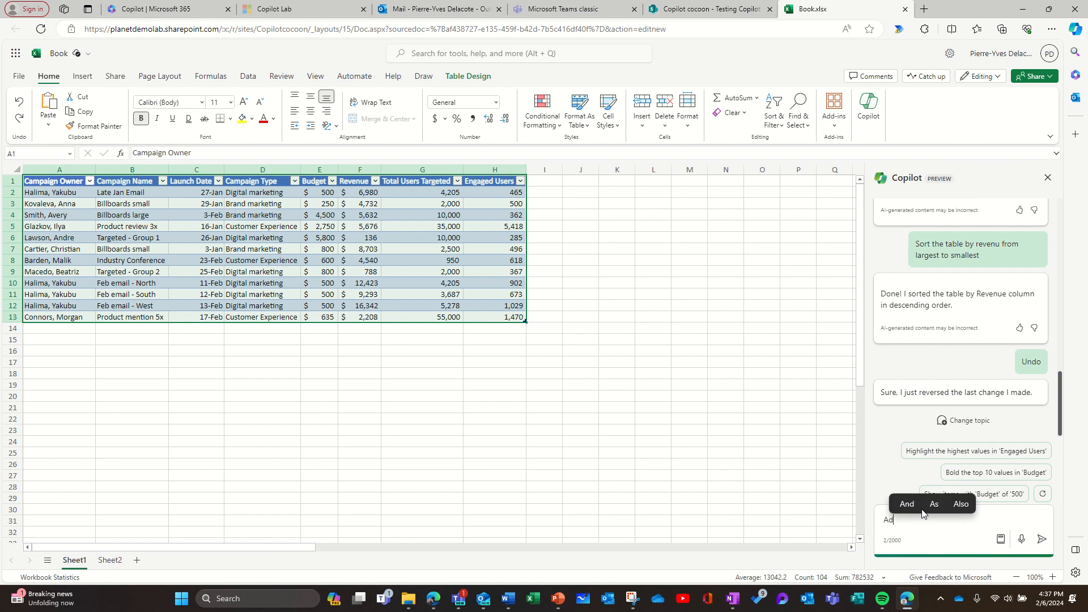
pyautogui.write('d a colum')
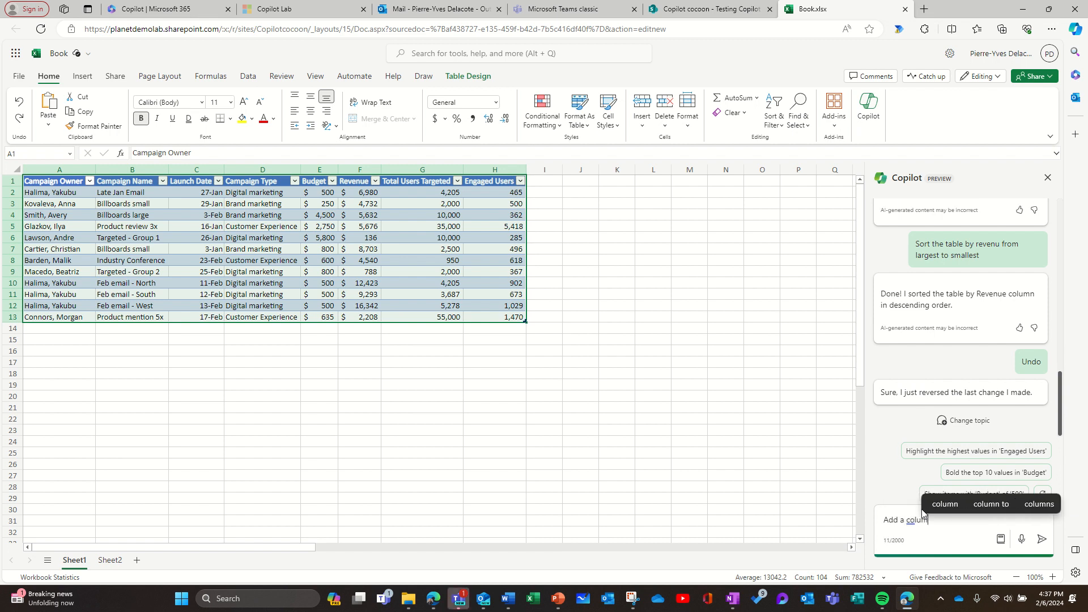
pyautogui.write('n ')
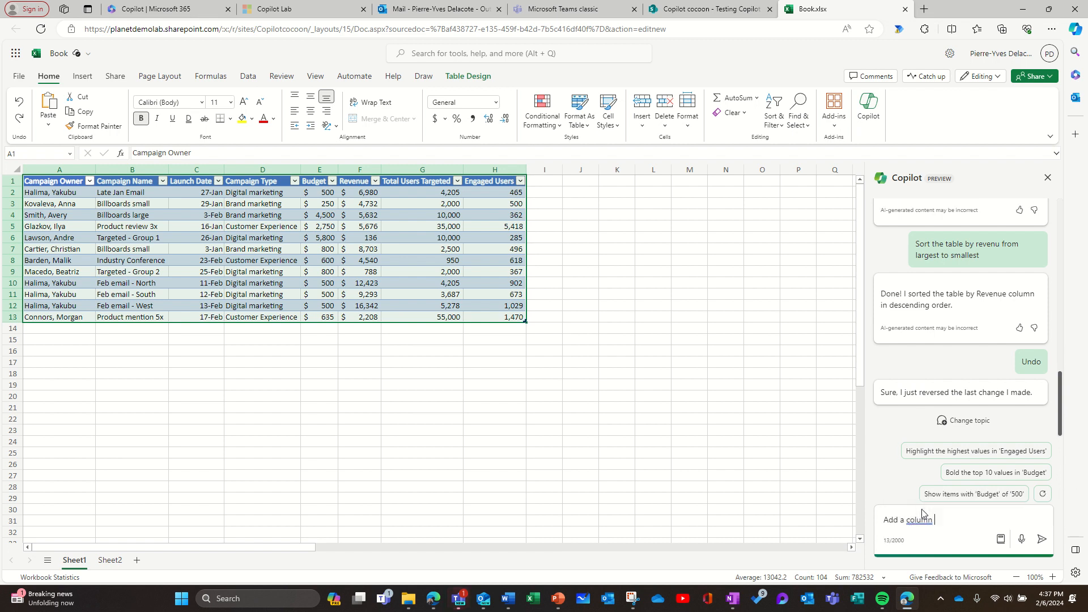
pyautogui.write('with th')
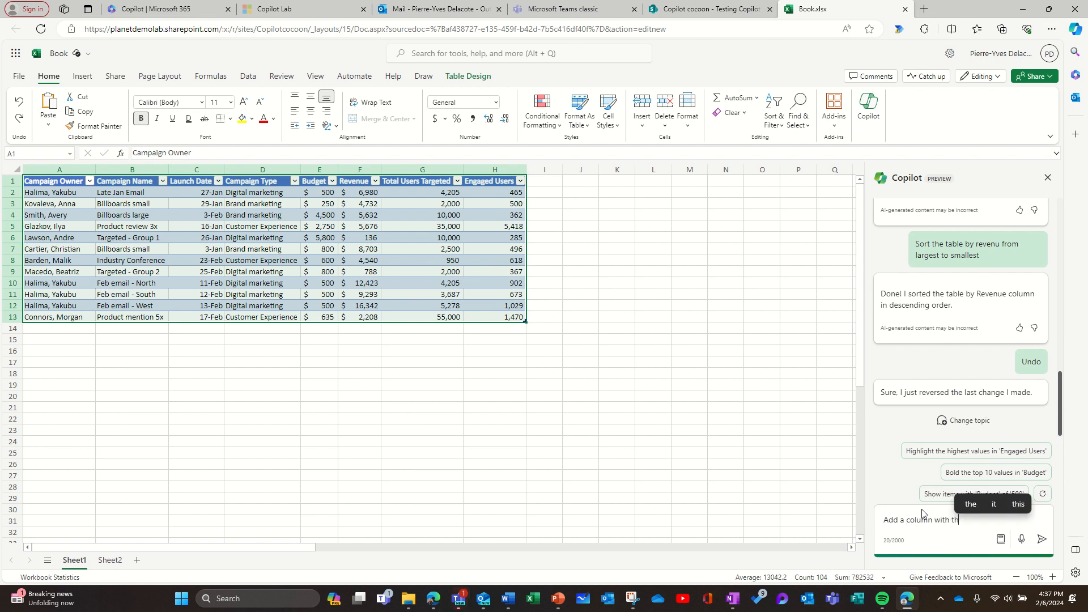
pyautogui.write('e ratio')
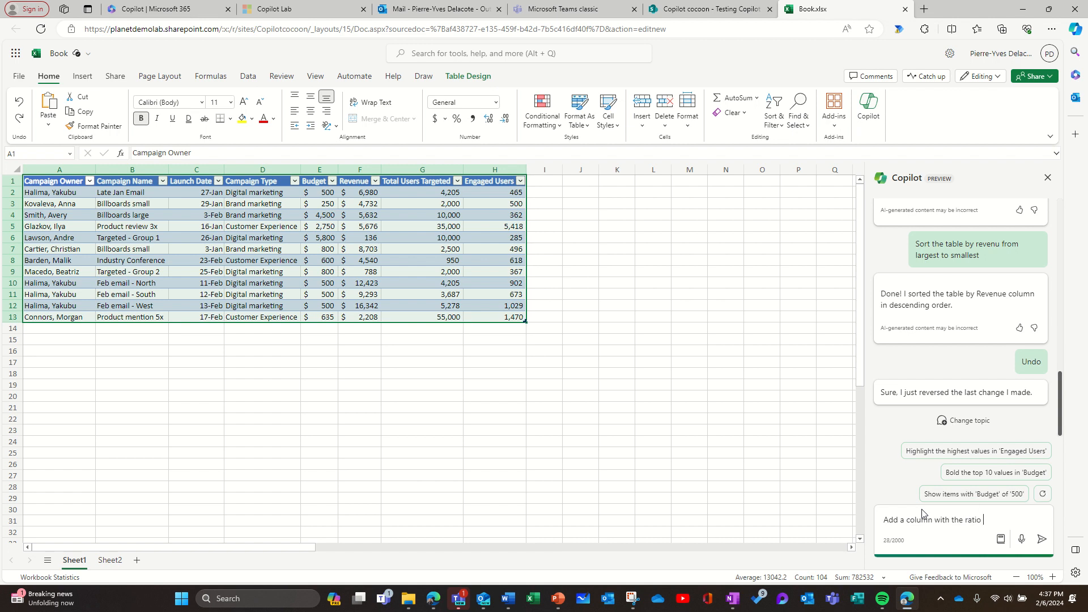
pyautogui.write('n b')
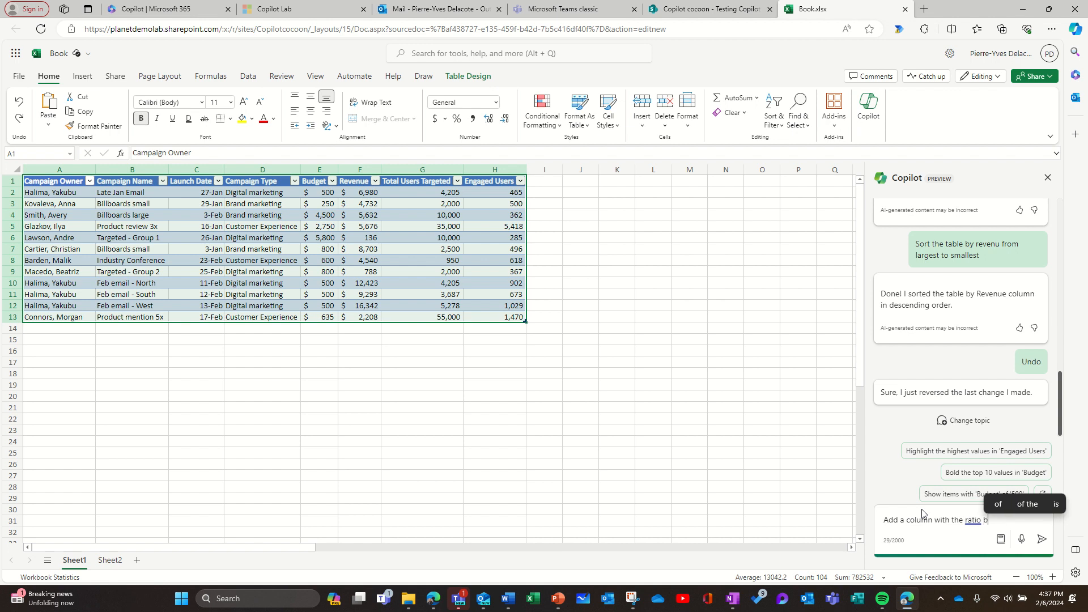
pyautogui.write('e')
pyautogui.write('tween')
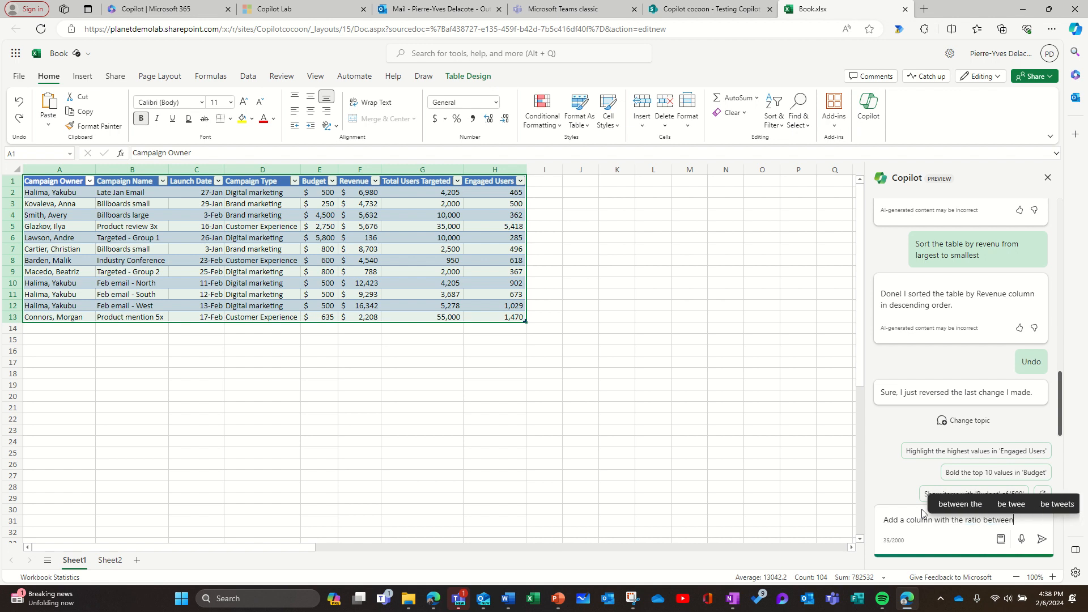
pyautogui.write(' budget and')
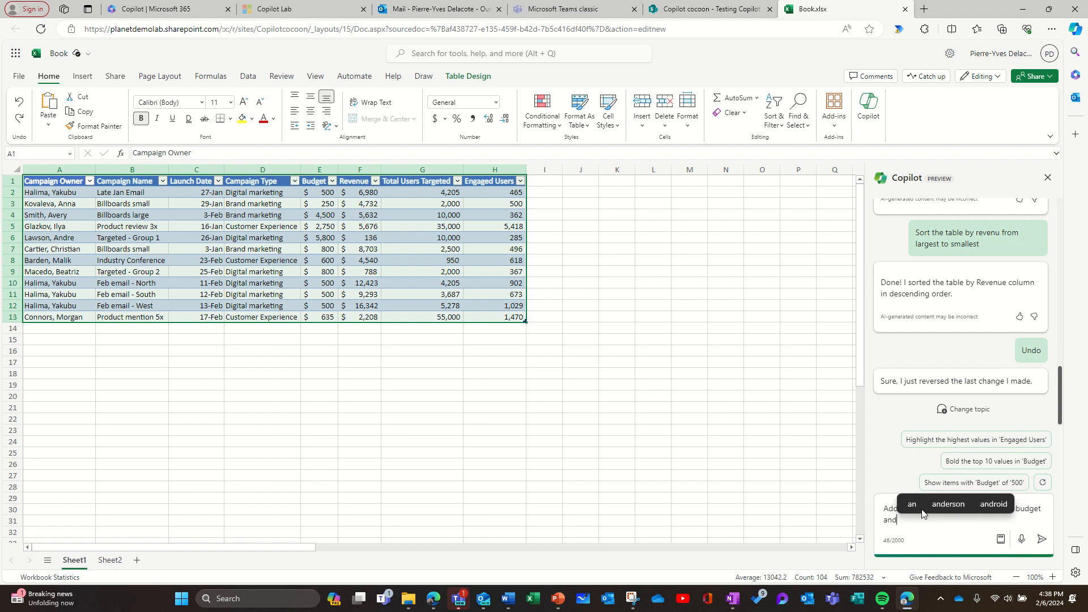
pyautogui.press('BackSpace')
pyautogui.press('BackSpace')
pyautogui.press('BackSpace')
pyautogui.press('BackSpace')
pyautogui.press('BackSpace')
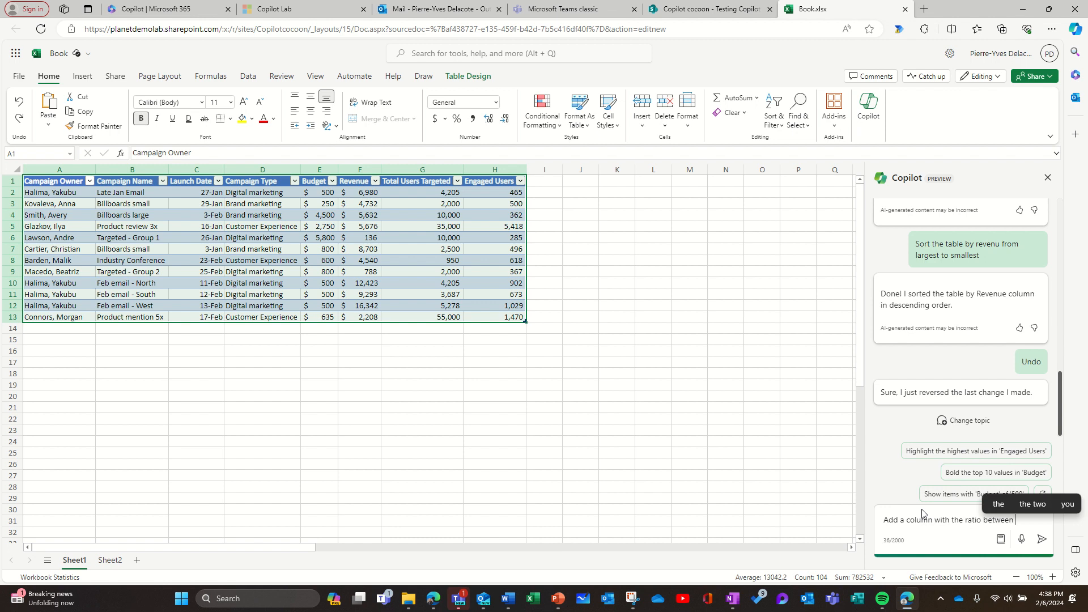
pyautogui.write('revenu')
pyautogui.write('e and bud')
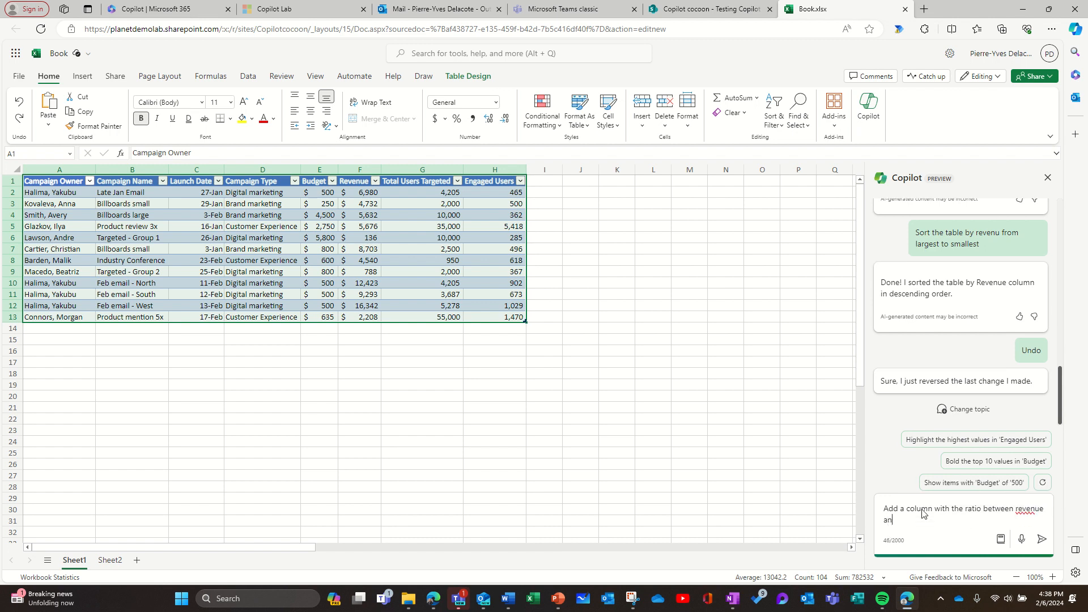
pyautogui.write('get')
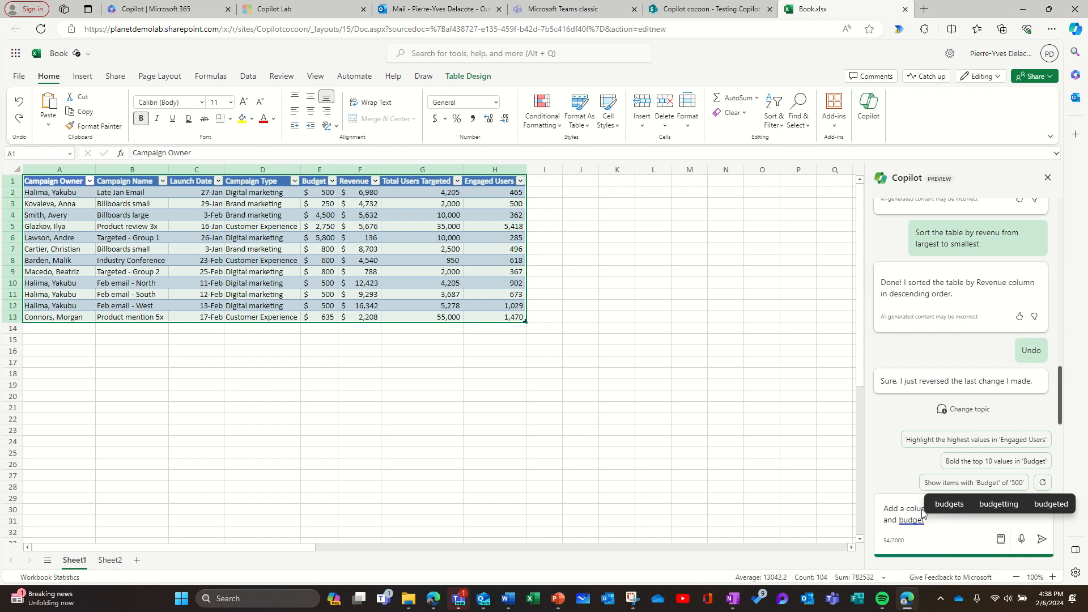
pyautogui.press('Return')
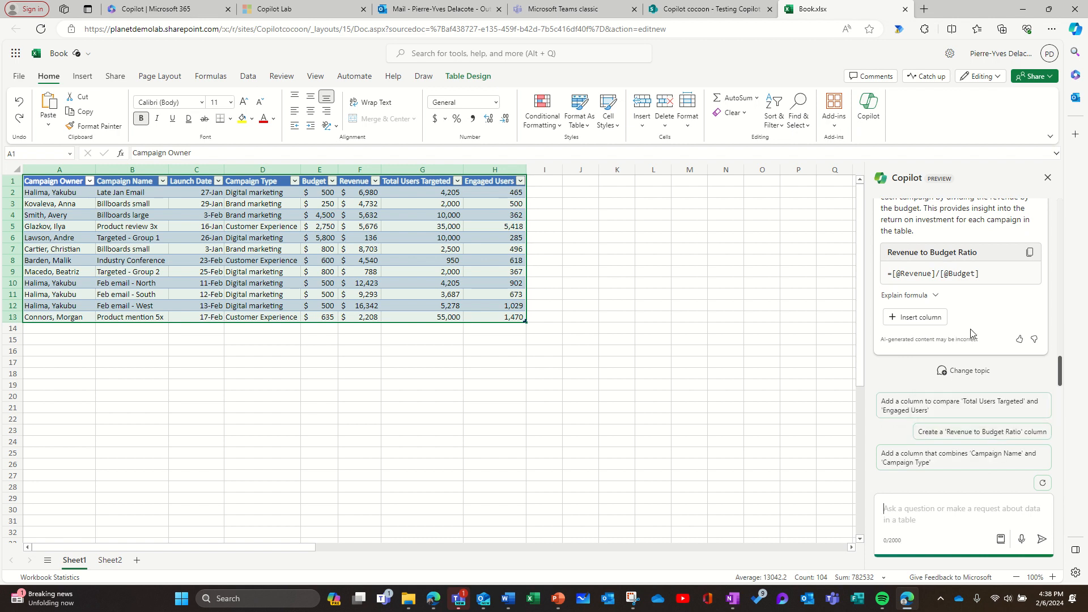
pyautogui.moveTo(920, 319)
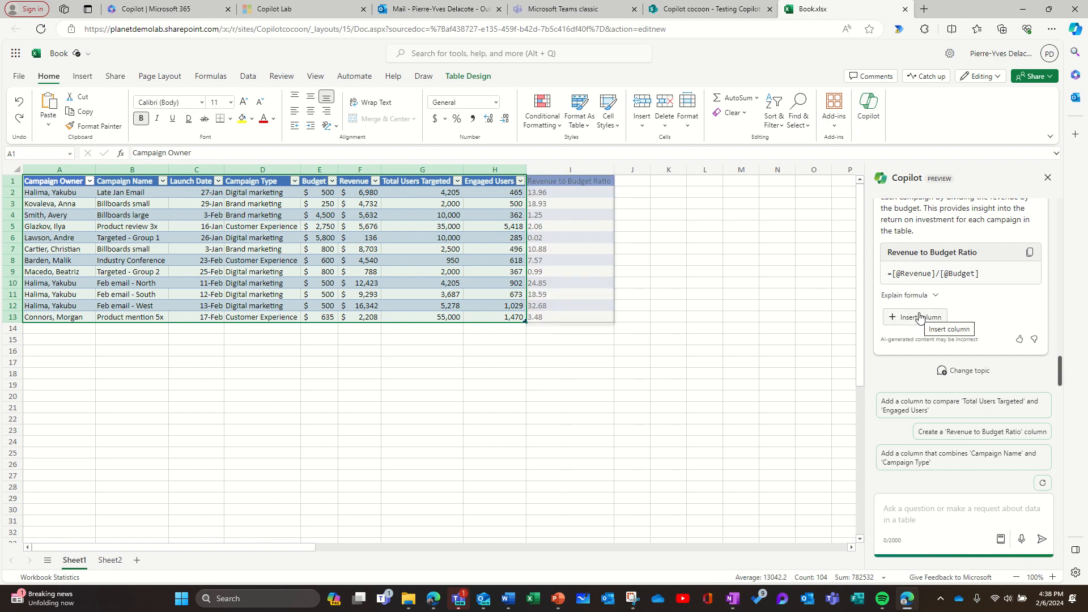
pyautogui.click(920, 317)
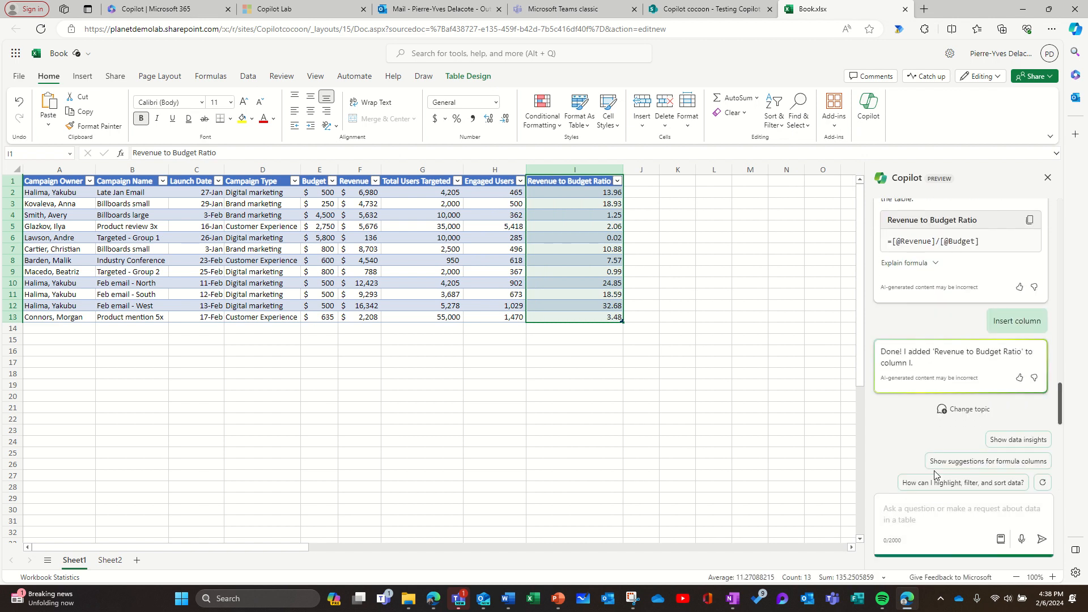
# Ask Copilot to "Highlight the top 3 ratio" in the campaign table.
pyautogui.click(930, 516)
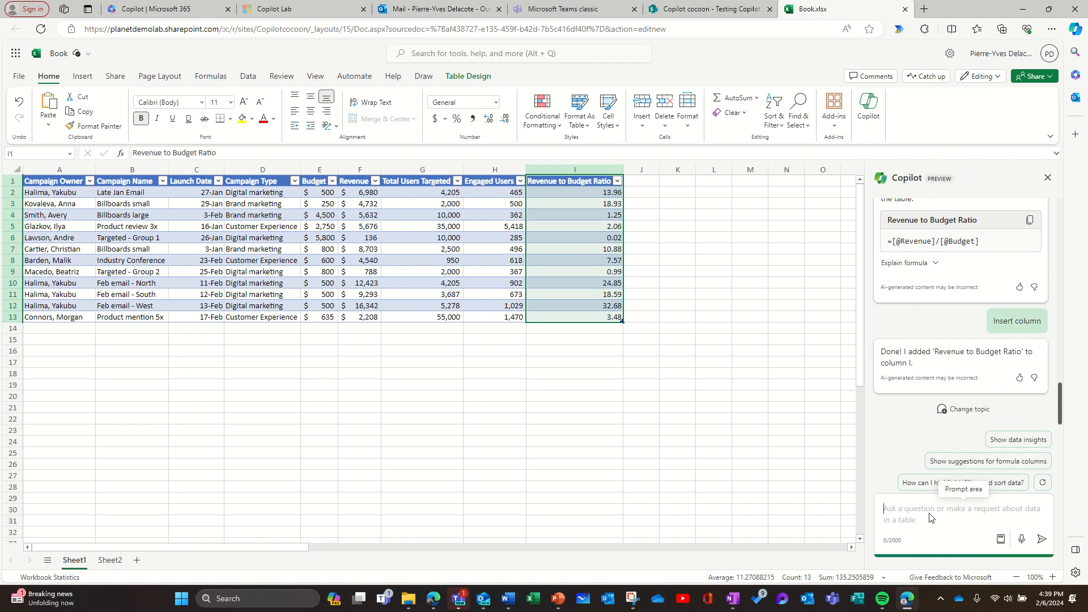
pyautogui.write('High')
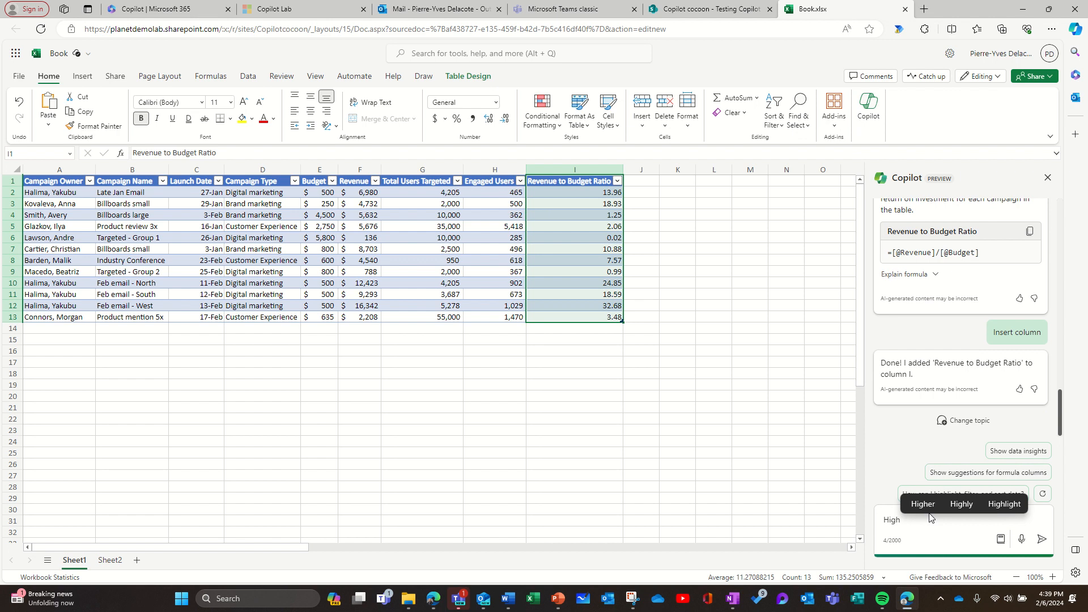
pyautogui.write('light th')
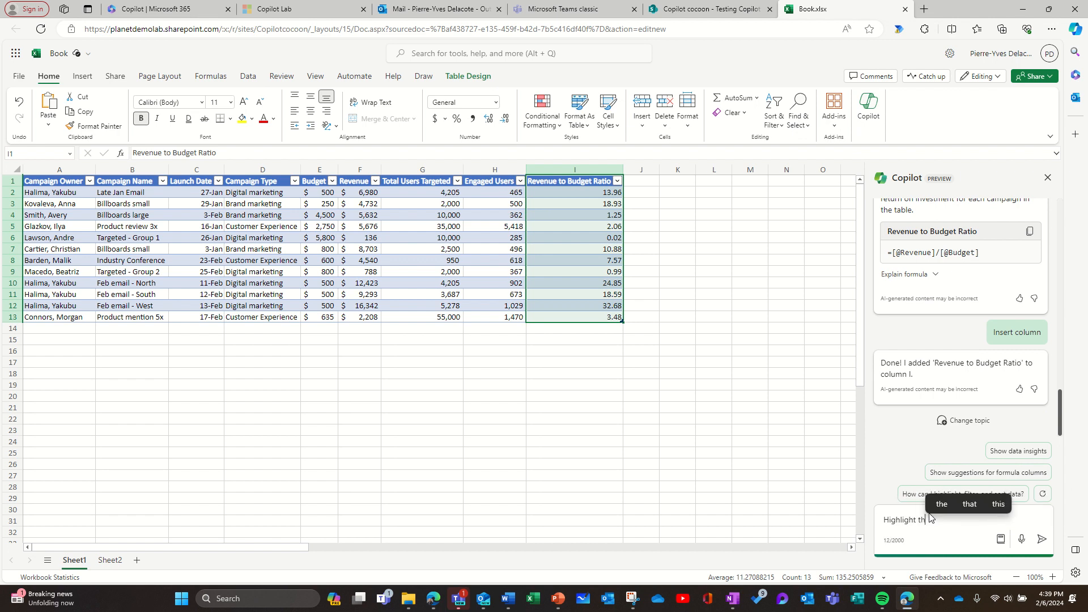
pyautogui.write('e top 3')
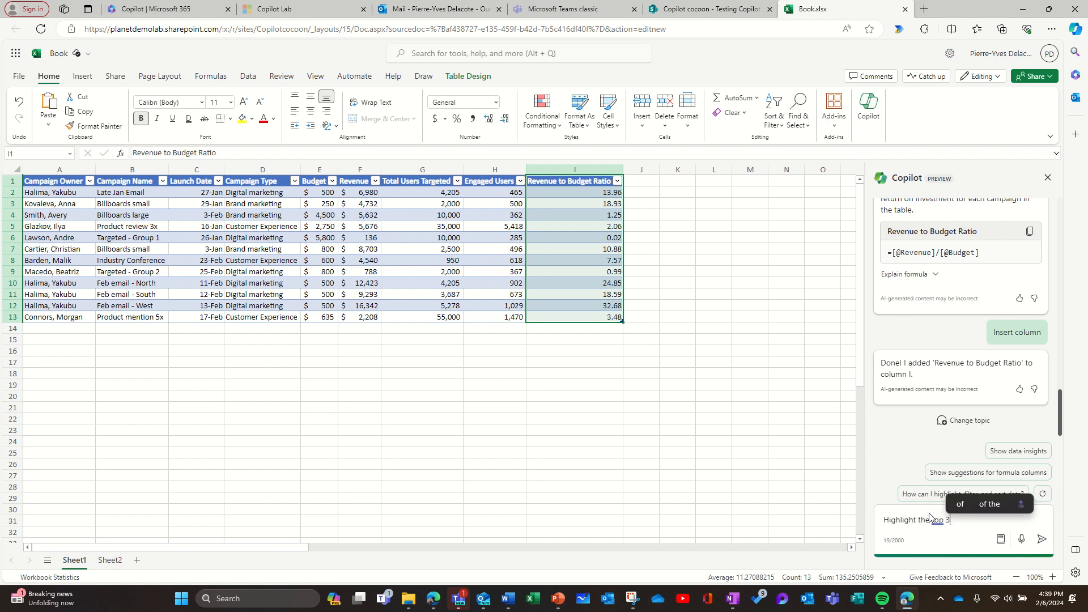
pyautogui.write(' ratio')
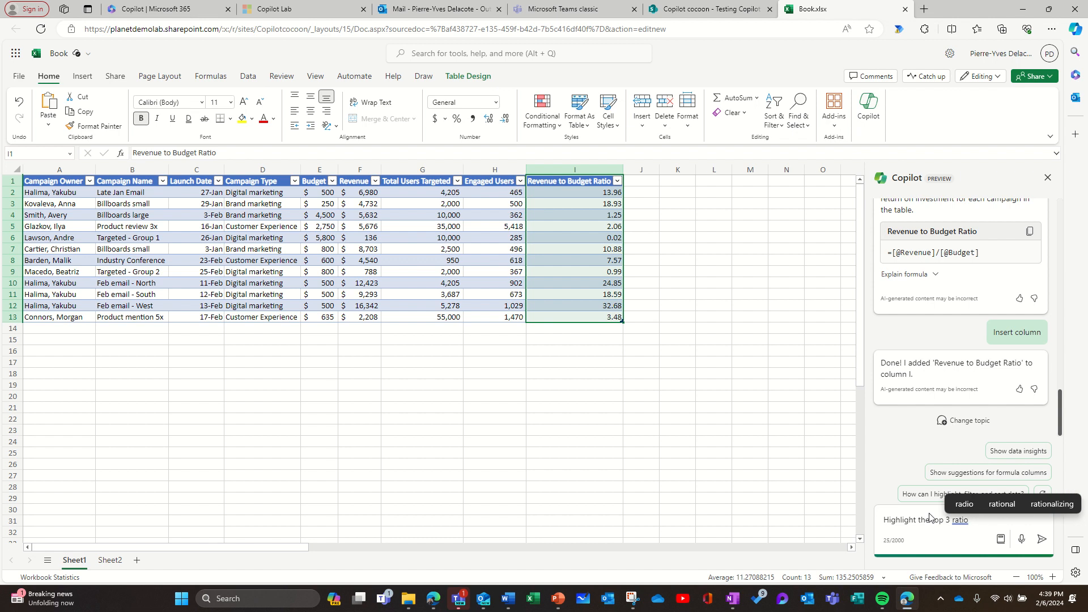
pyautogui.press('Return')
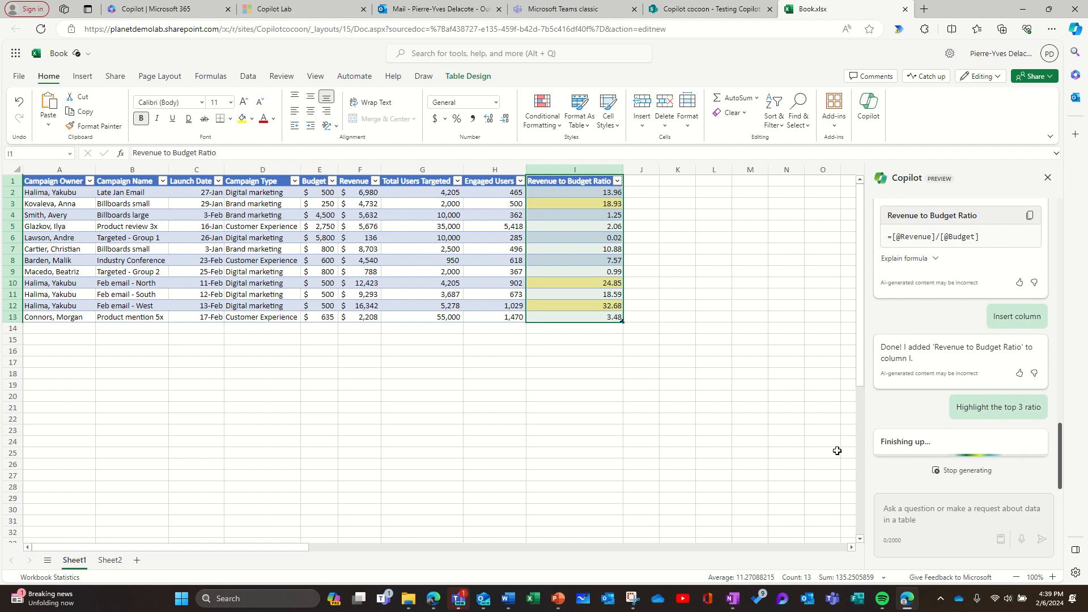
# Compare Copilot's availability by alternately selecting empty cells outside the campaign table and cells inside it.
pyautogui.click(667, 338)
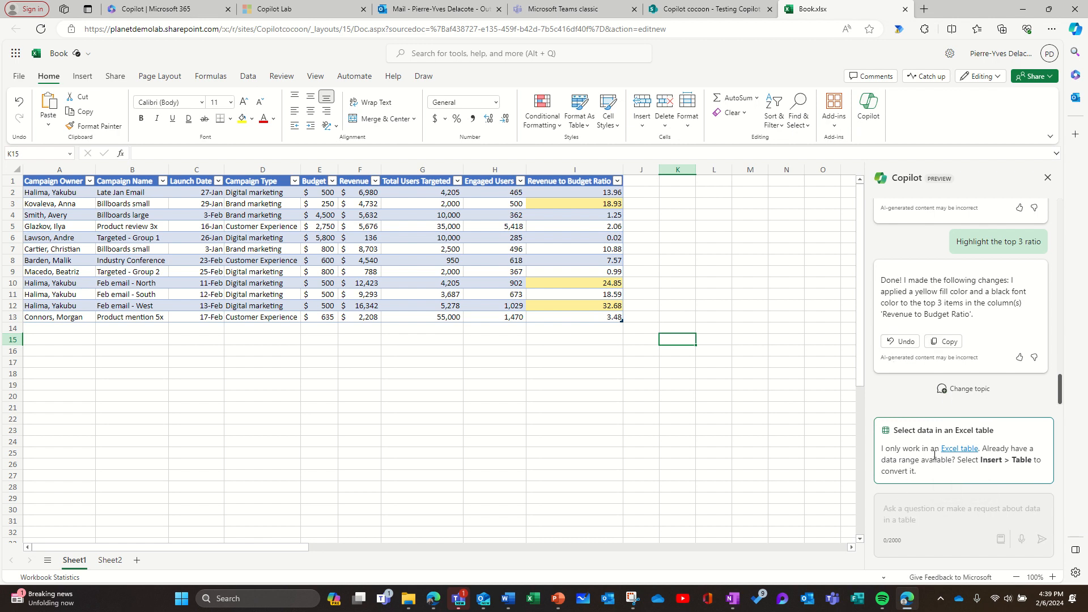
pyautogui.click(514, 227)
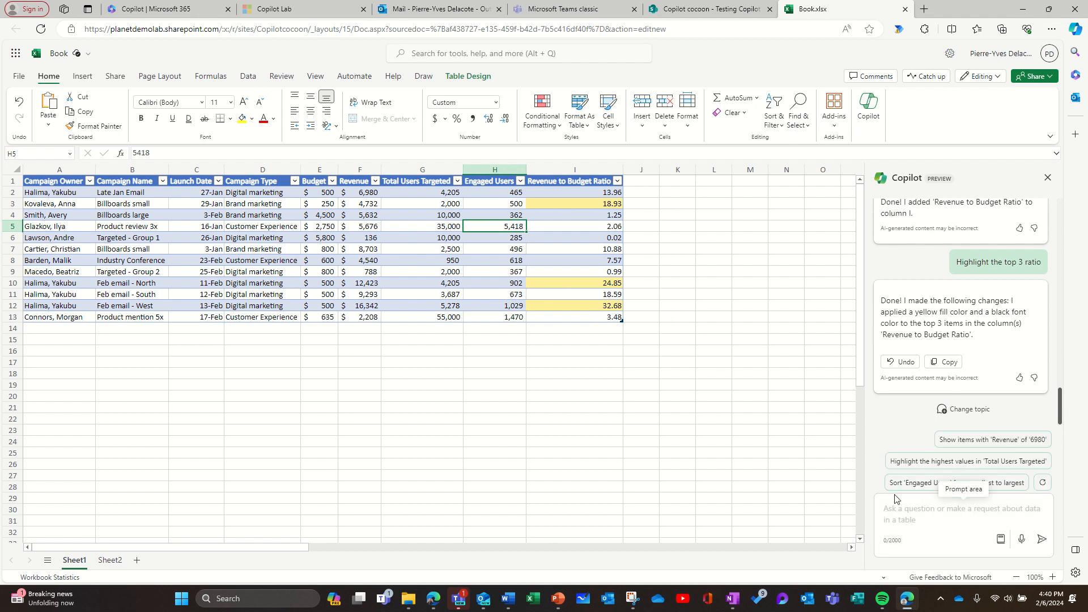
pyautogui.click(690, 304)
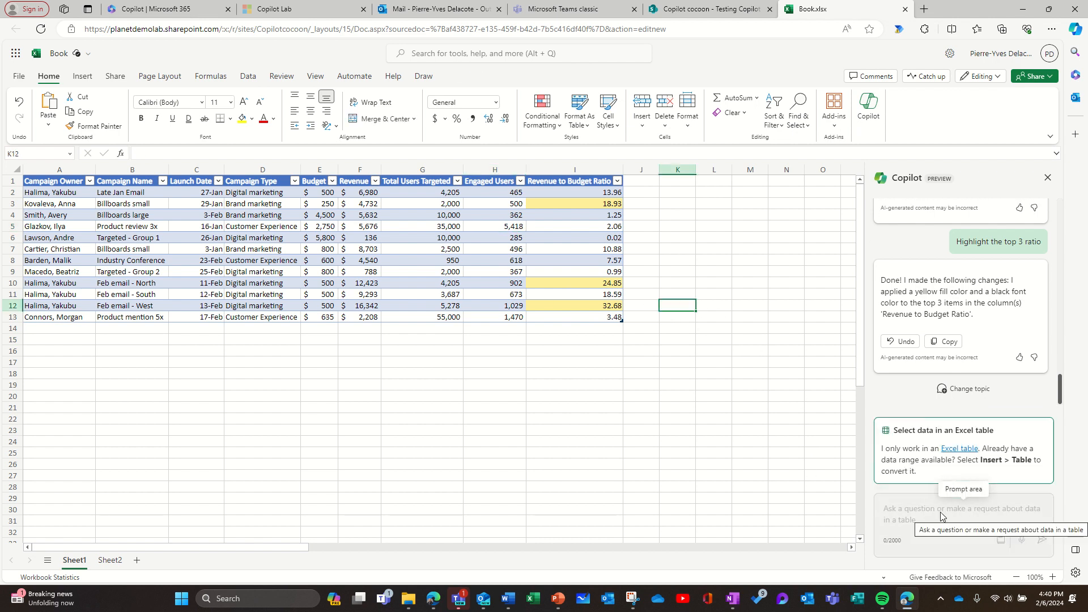
pyautogui.click(567, 226)
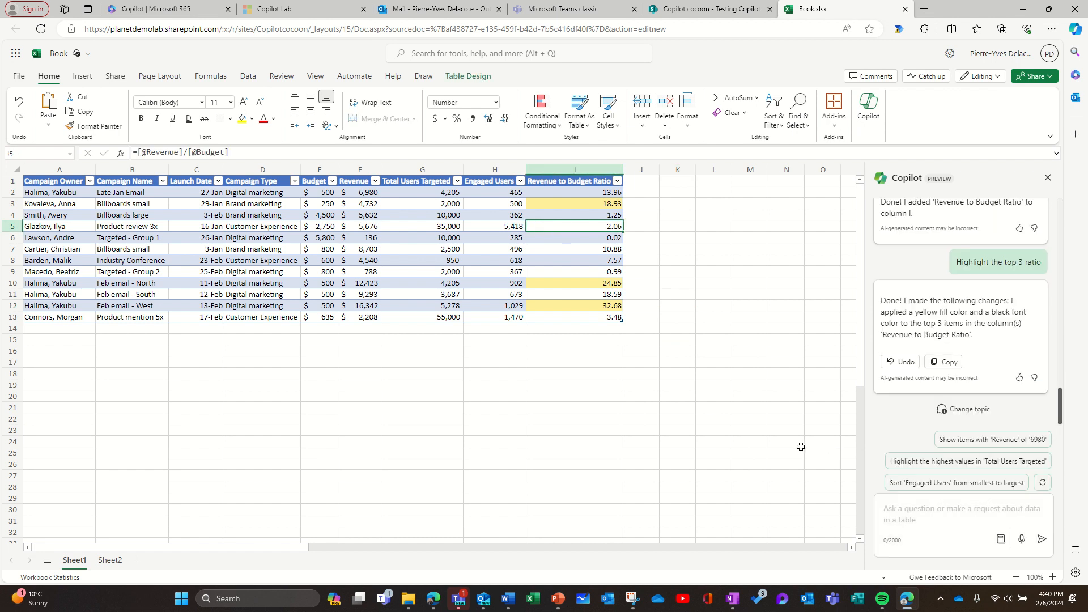
# Review the Copilot conversation back to its opening options for formula columns, highlighting, sorting and analysis.
pyautogui.scroll(5, 961, 322)
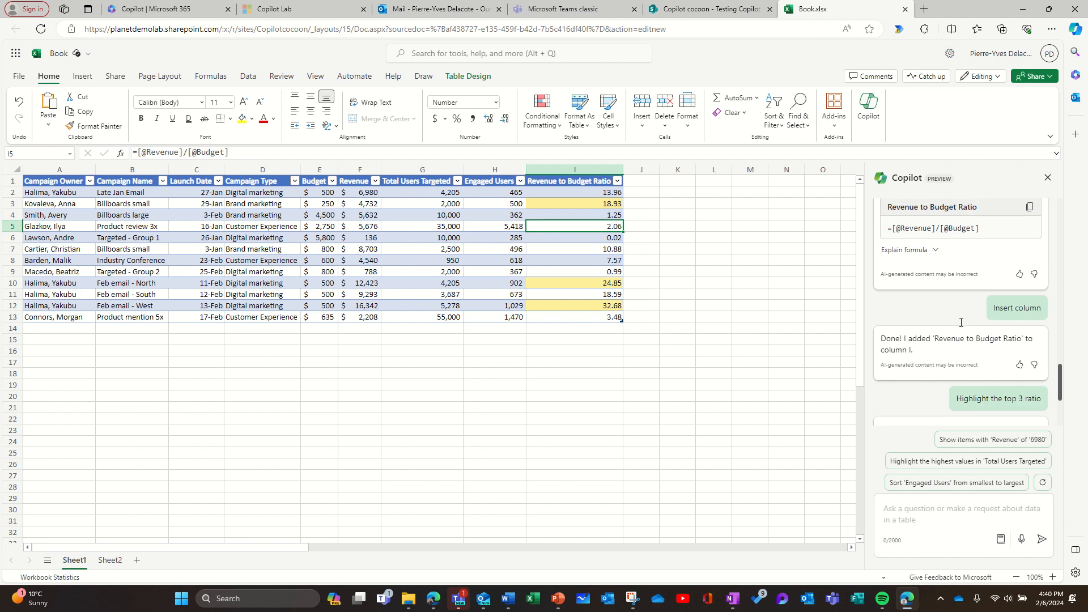
pyautogui.scroll(10, 961, 322)
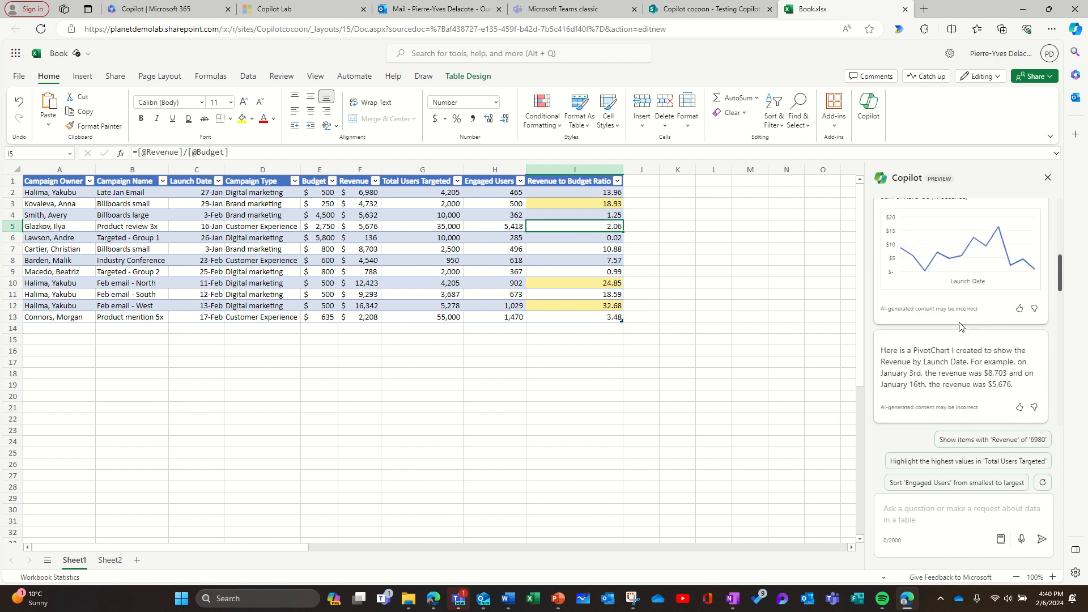
pyautogui.moveTo(1065, 258); pyautogui.dragTo(1068, 175)
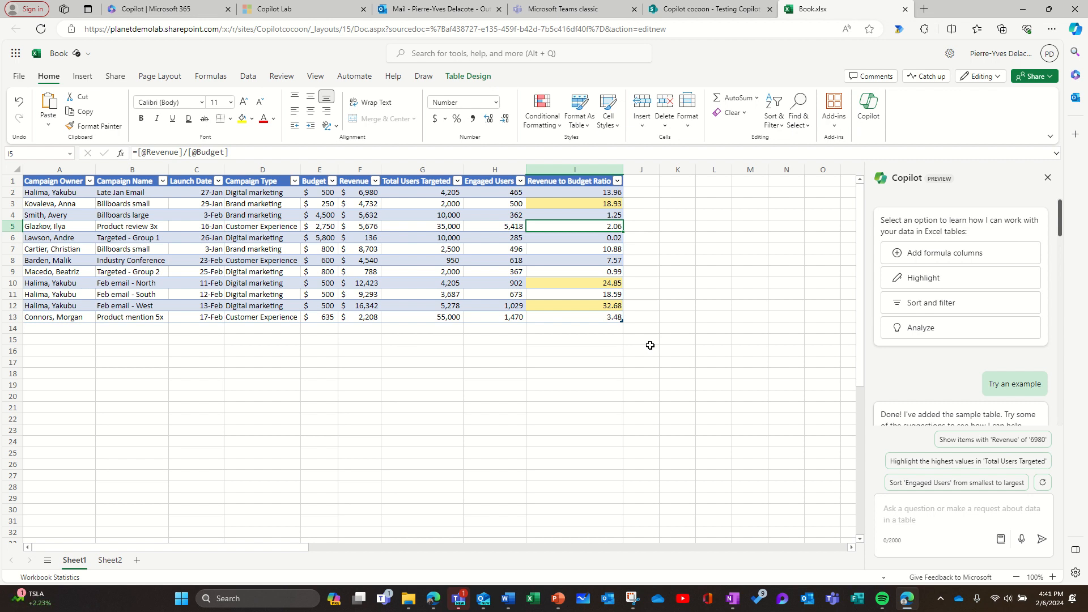
# View Copilot's example prompts for Create and open the full Copilot Lab prompt collection.
pyautogui.click(1000, 543)
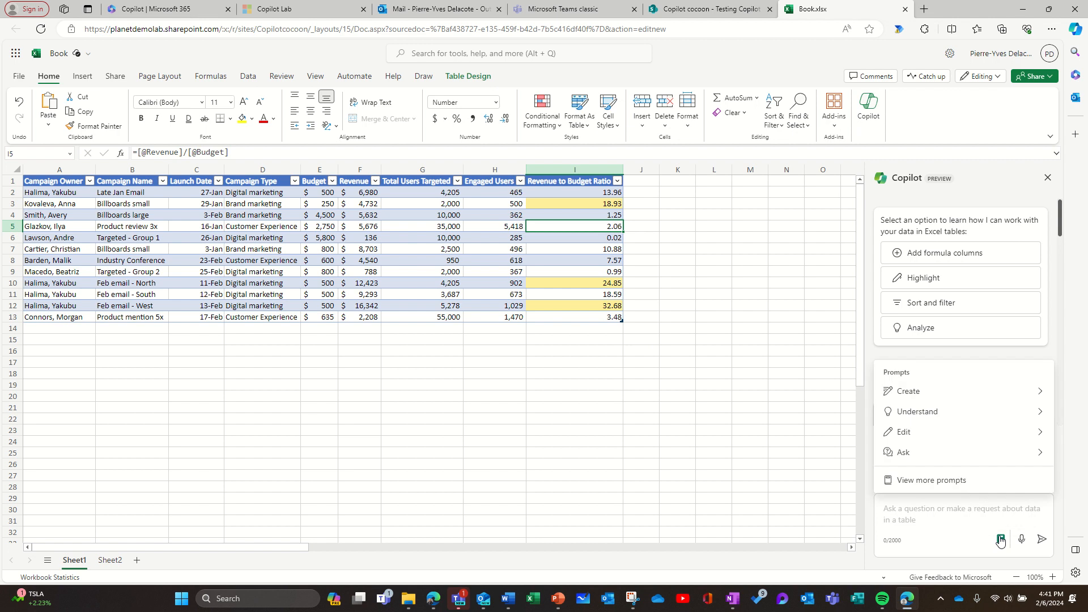
pyautogui.click(1014, 392)
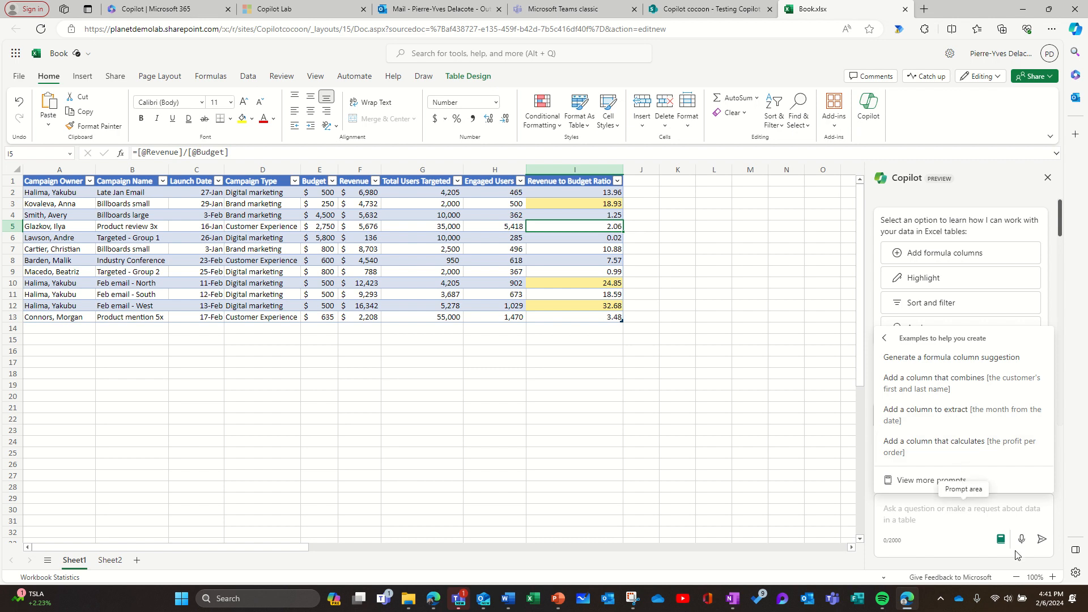
pyautogui.click(952, 481)
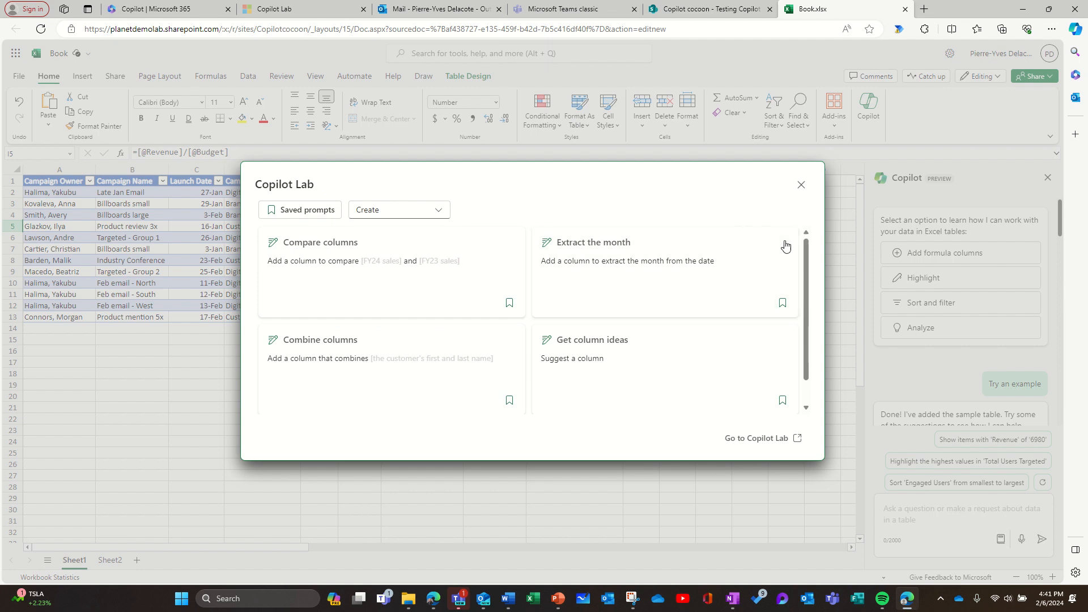
# Include the Understand and Edit categories alongside Create in the Copilot Lab prompt filter.
pyautogui.click(441, 212)
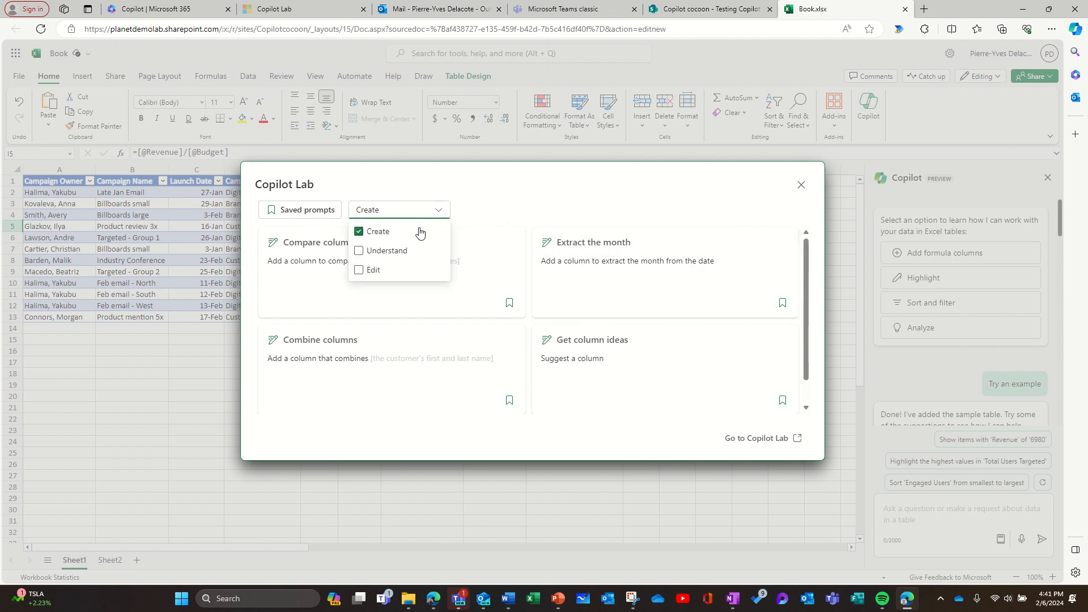
pyautogui.click(371, 251)
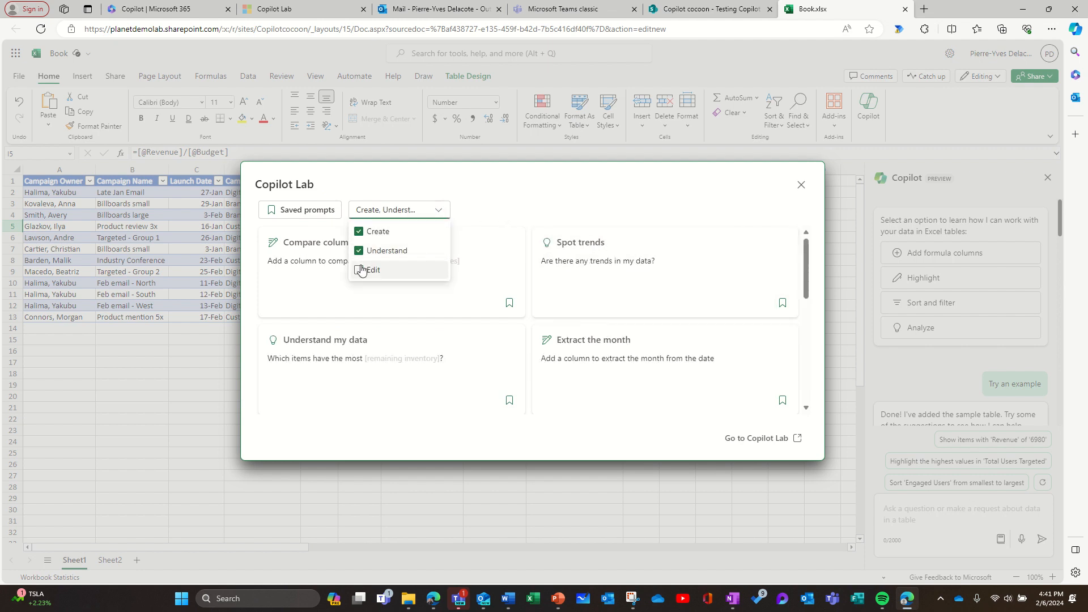
pyautogui.click(372, 270)
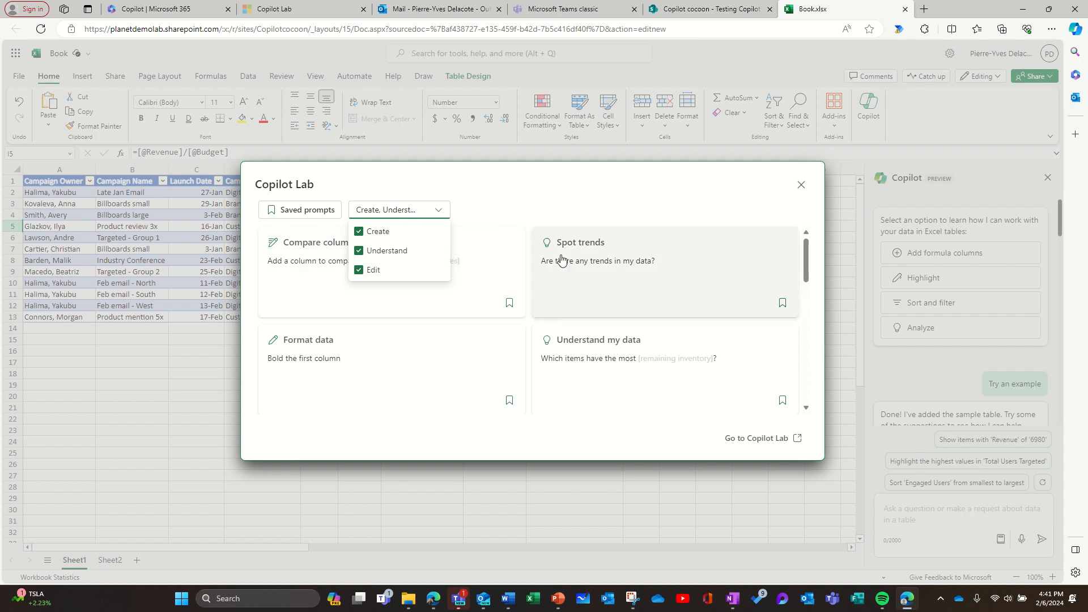
pyautogui.click(645, 196)
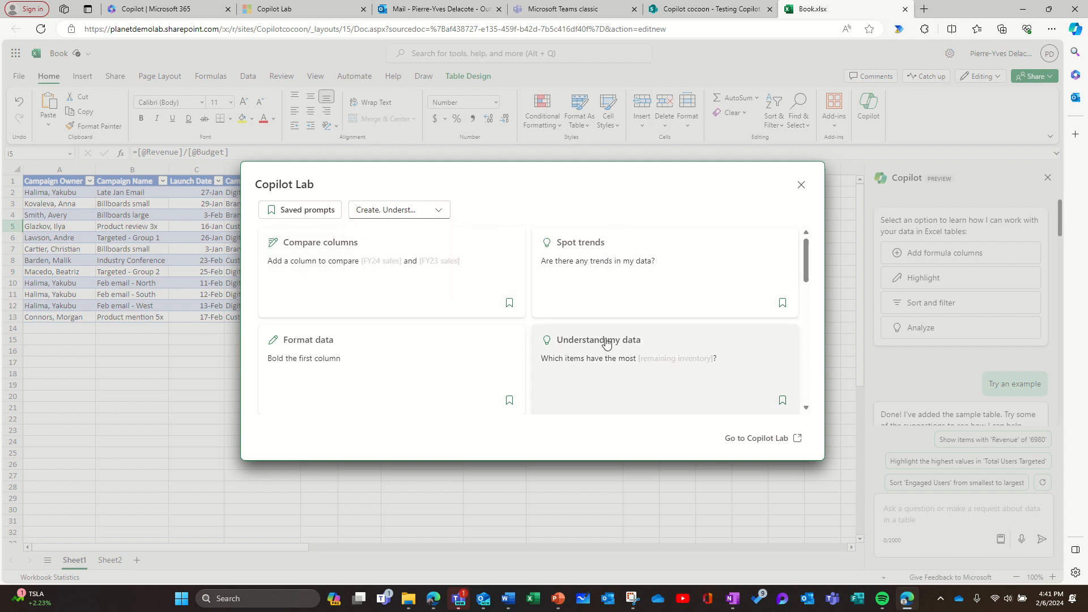
# Examine the suggested prompts in Copilot Lab through to the end of the list and close the collection.
pyautogui.scroll(-1, 624, 349)
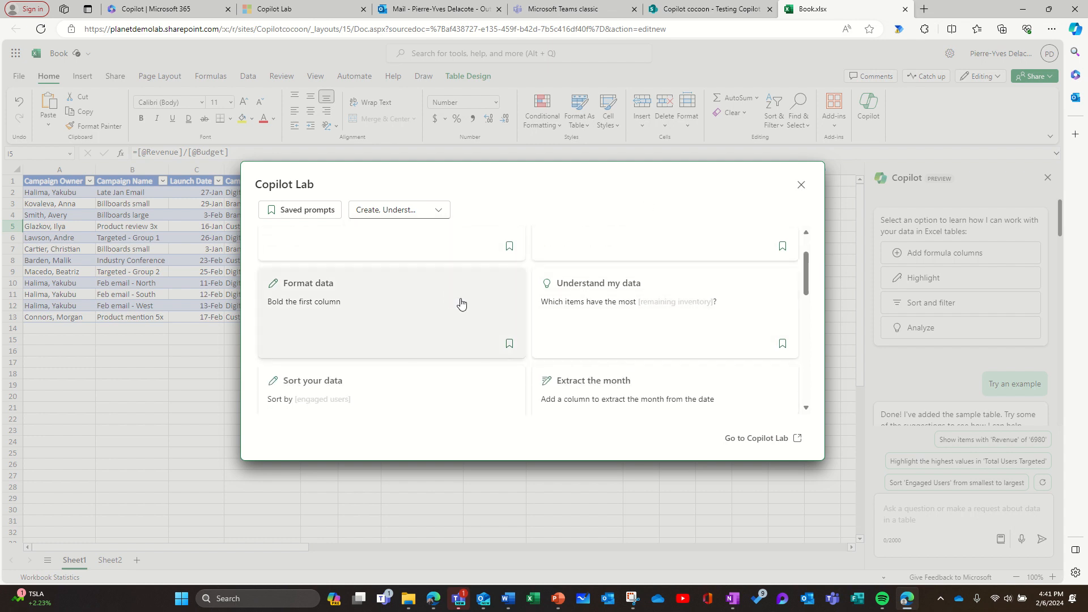
pyautogui.scroll(-1, 514, 330)
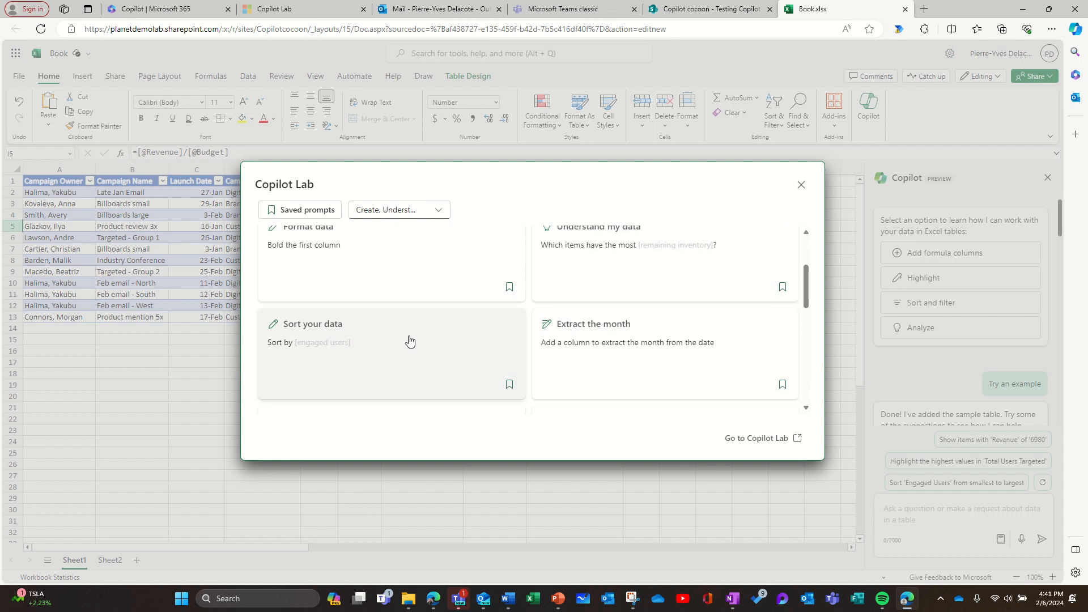
pyautogui.scroll(-2, 621, 340)
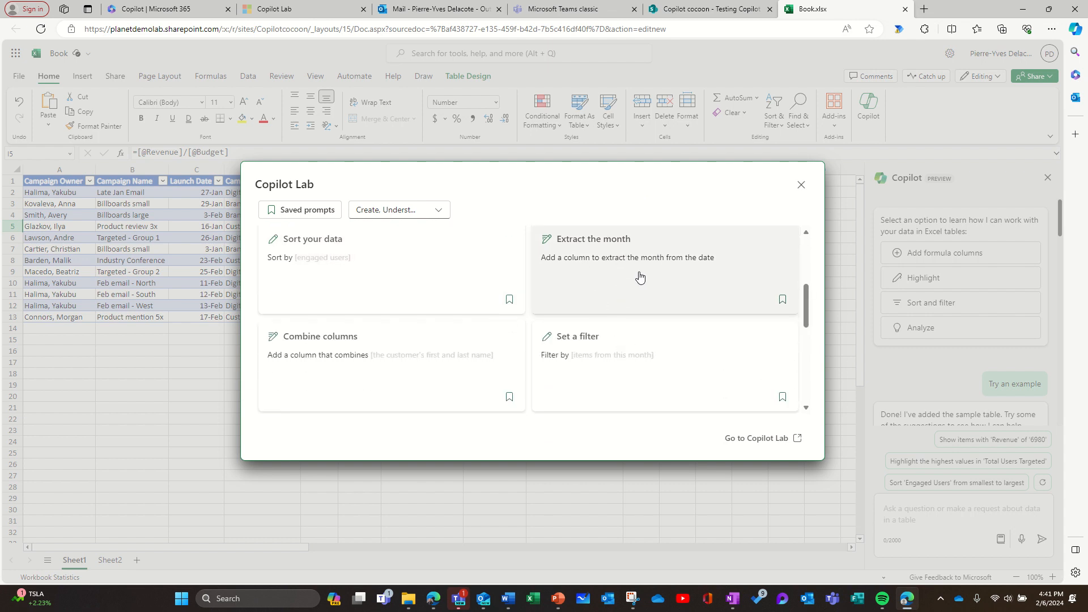
pyautogui.scroll(-2, 639, 277)
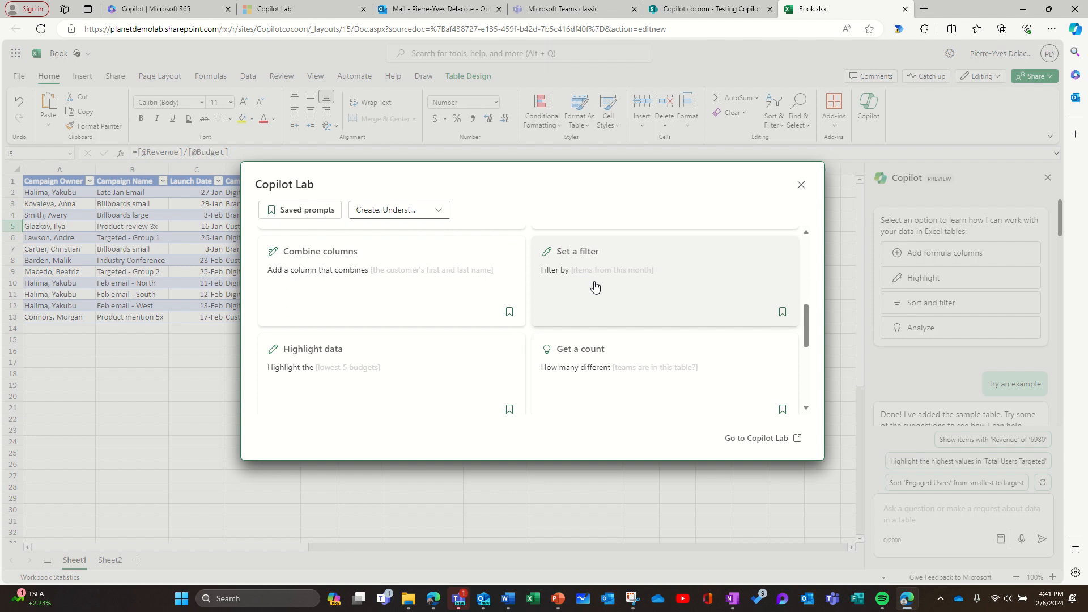
pyautogui.scroll(-2, 503, 306)
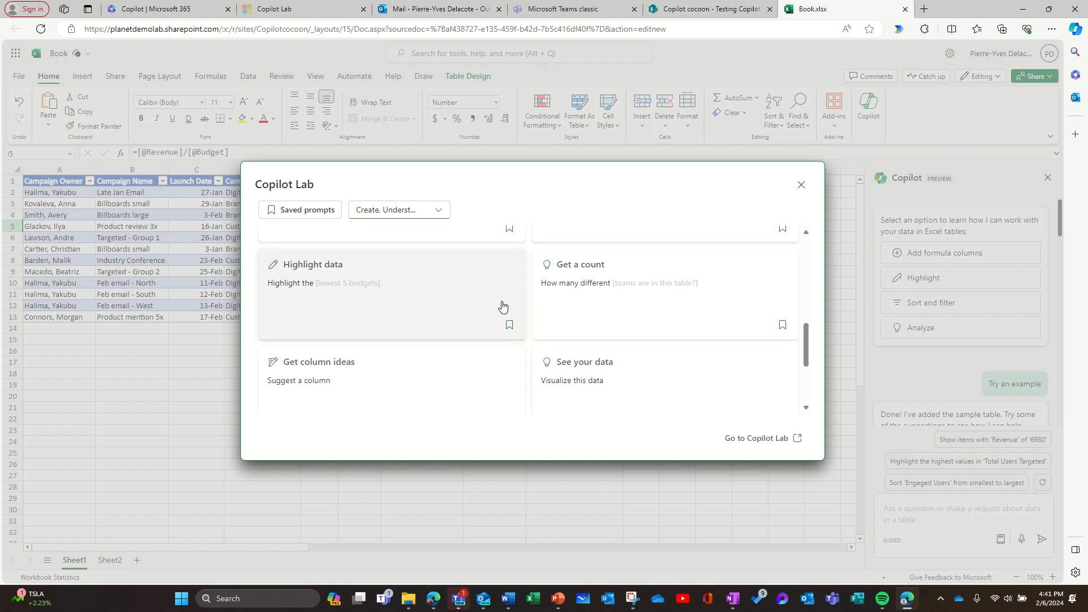
pyautogui.scroll(-2, 503, 306)
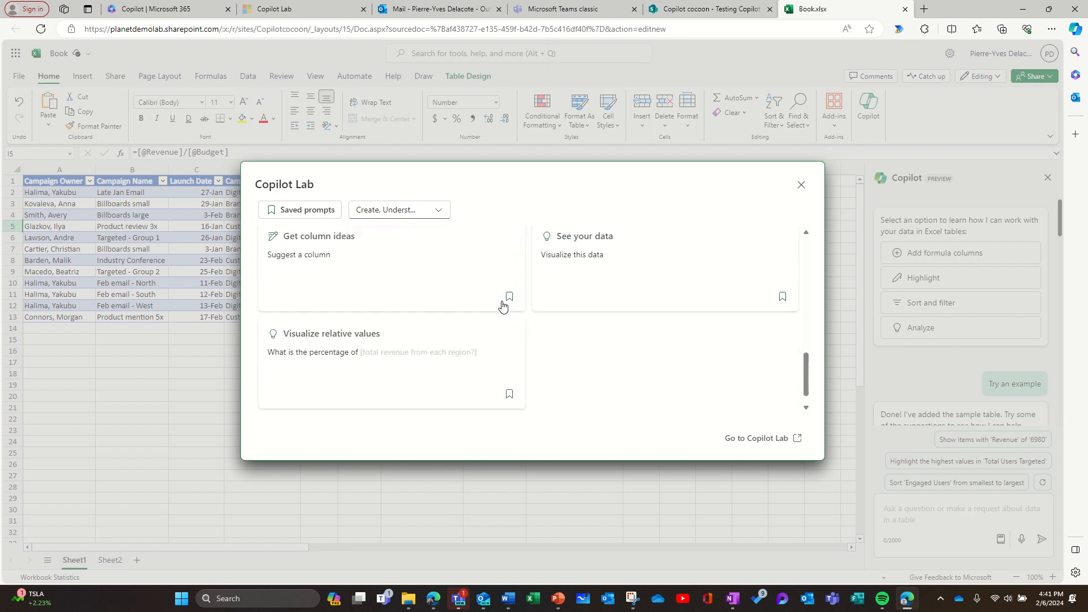
pyautogui.scroll(-2, 503, 306)
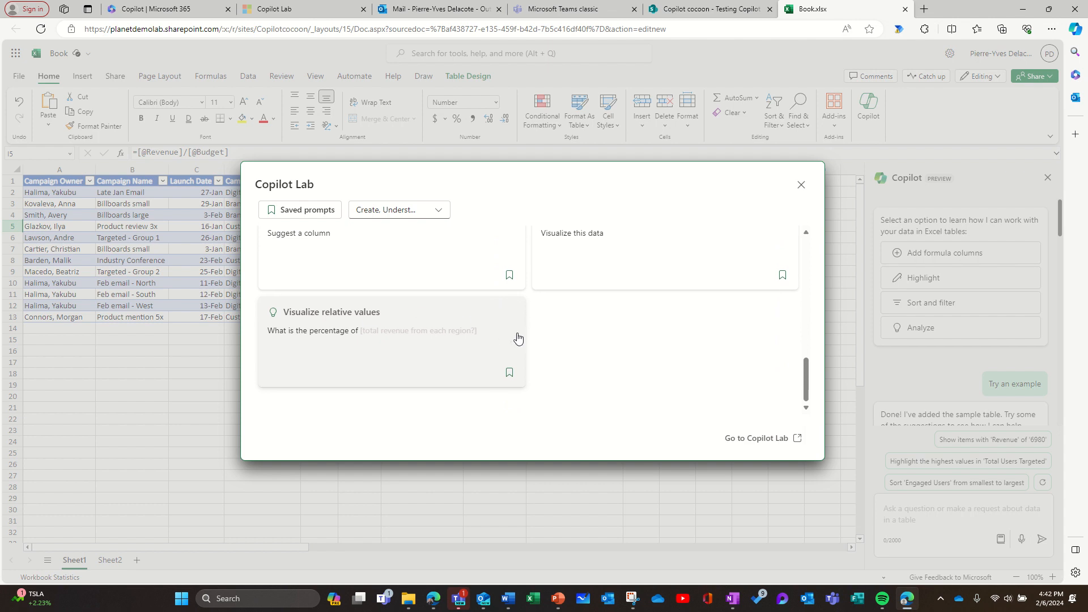
pyautogui.click(853, 454)
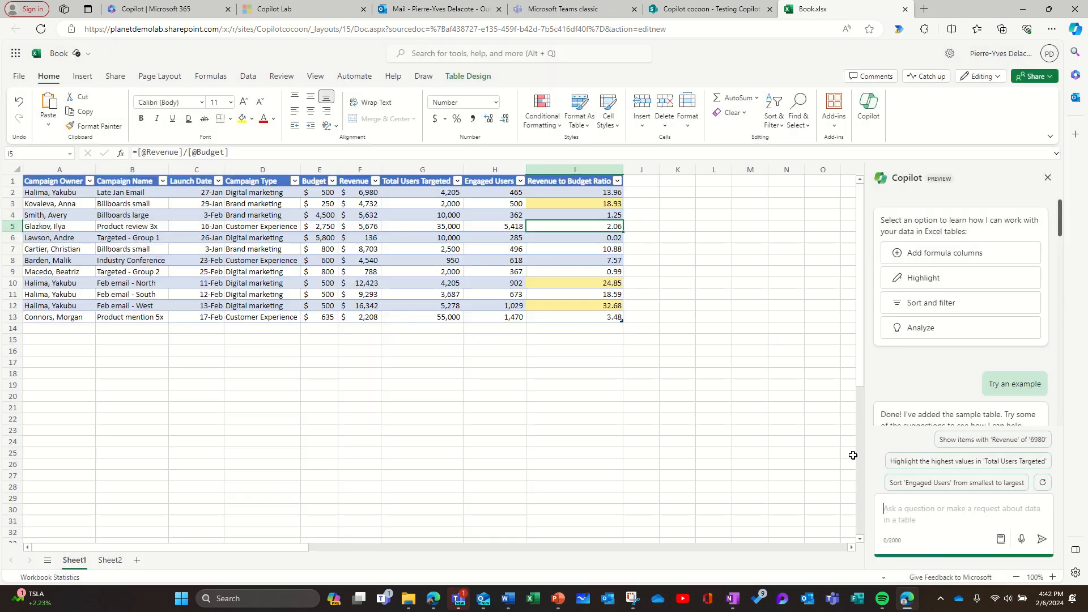